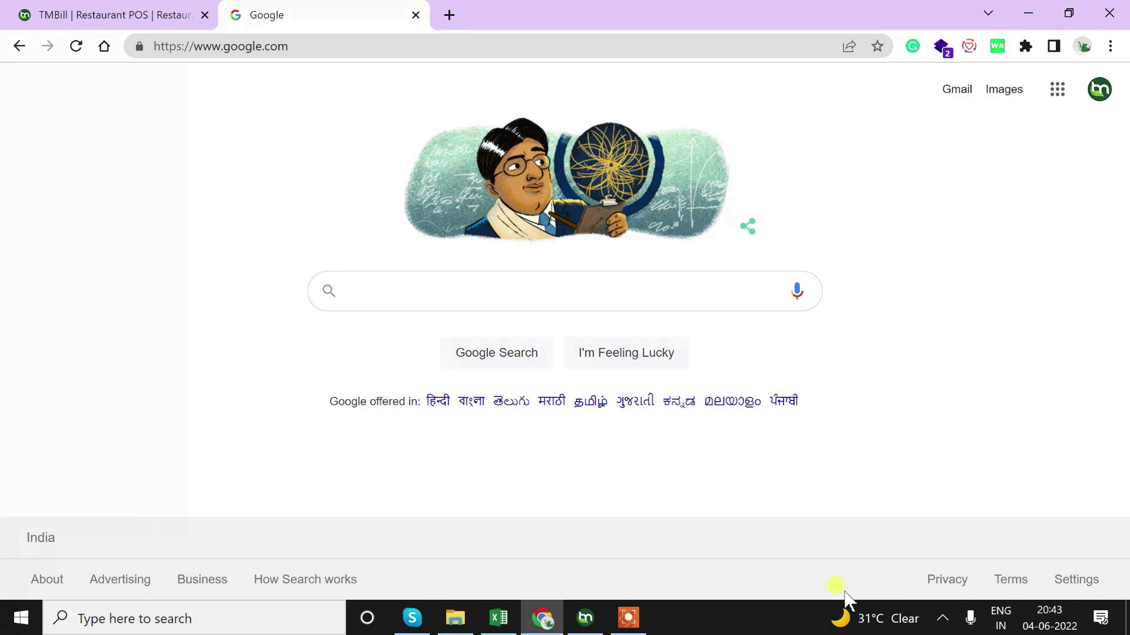
Search Google for 'tmbill' and open the tmbill.com result
text(tmbill)
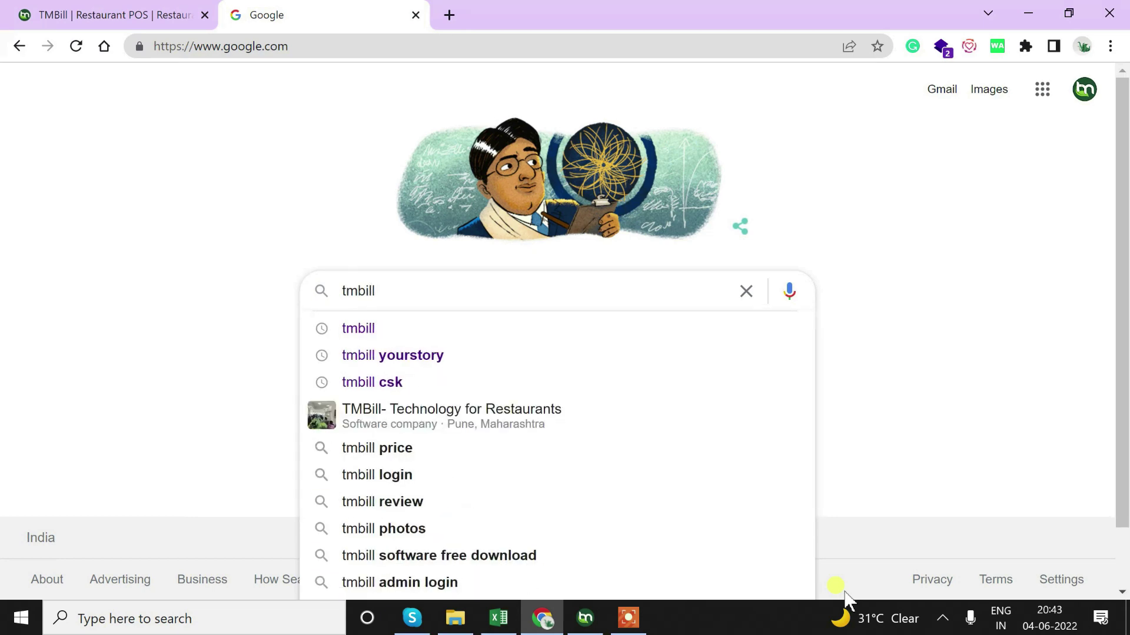
key(Return)
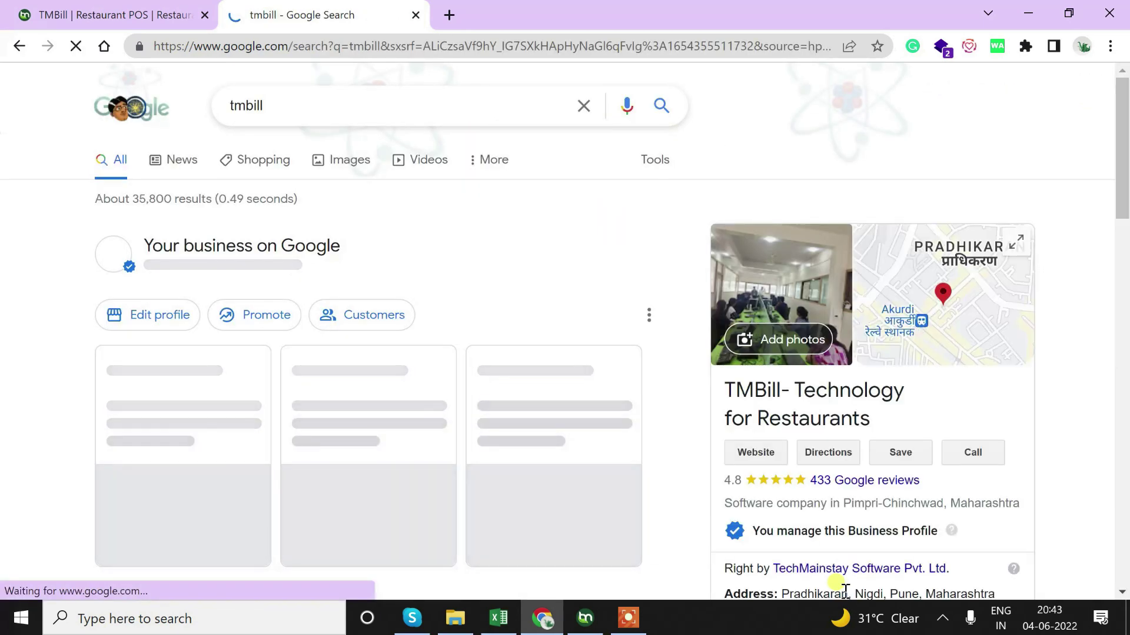
scroll(497, 277, down, 5)
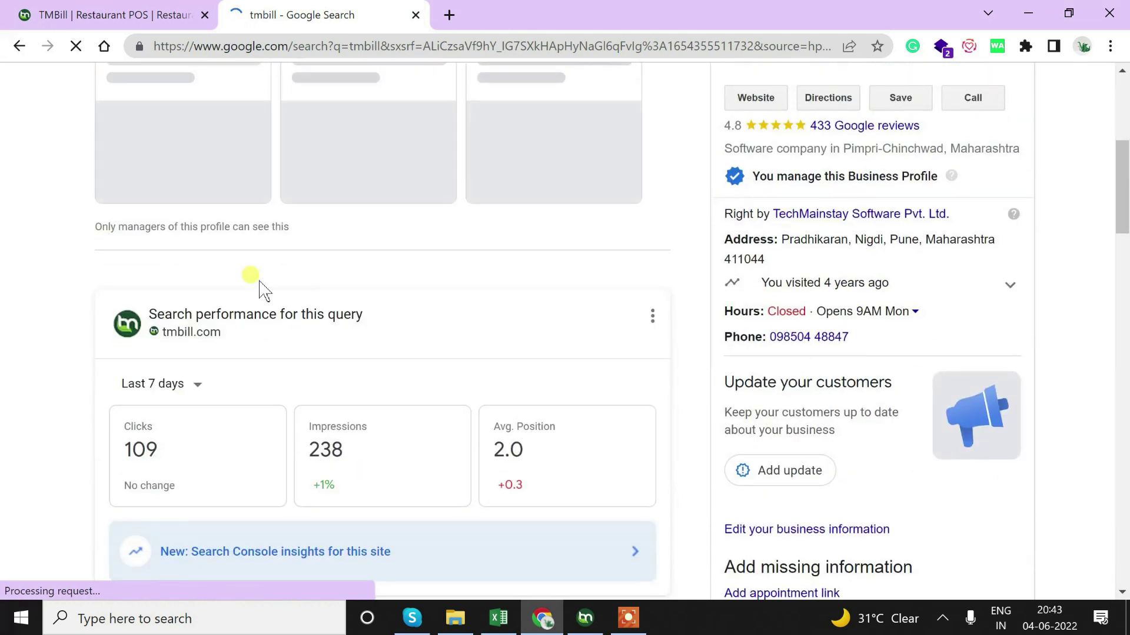
scroll(156, 358, down, 5)
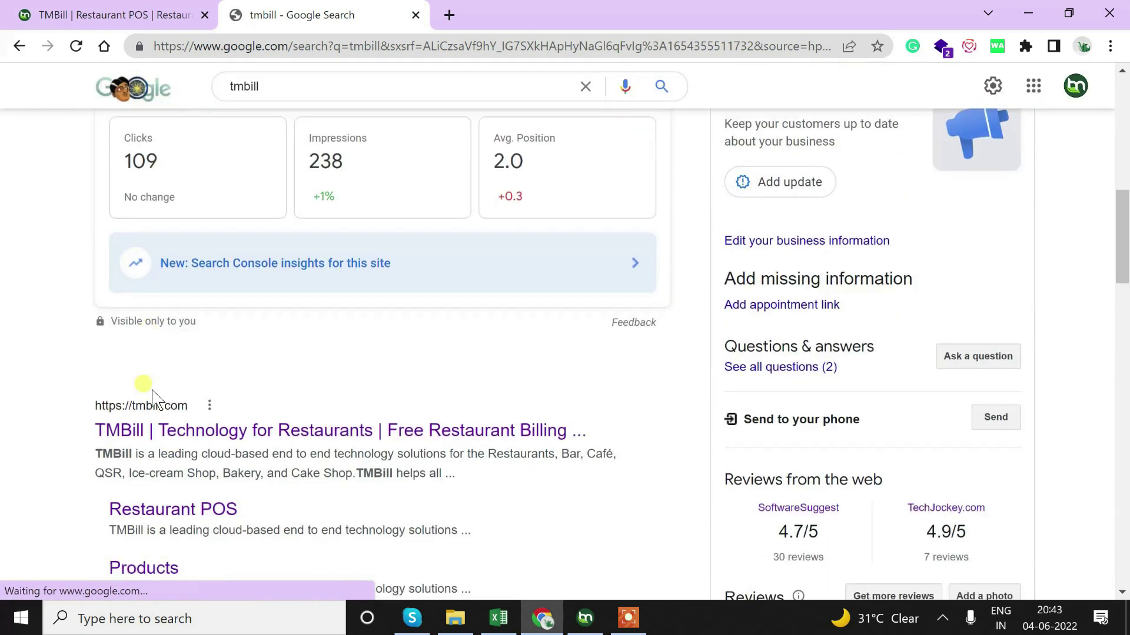
click(214, 158)
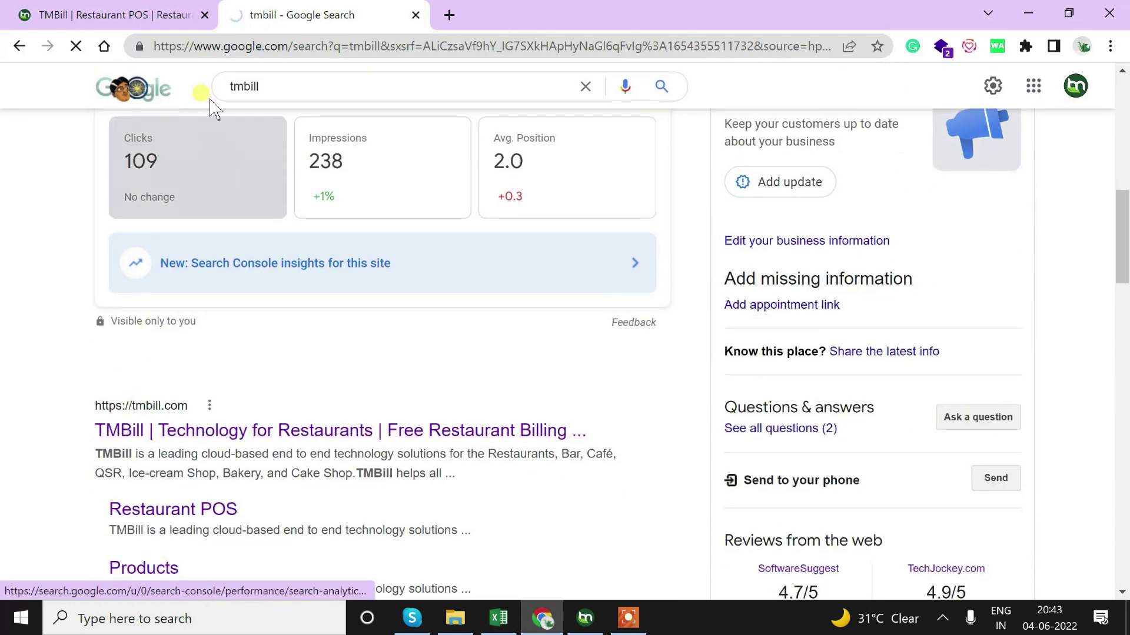
Dismiss the enquiry popup and expand TMBill Atlantic Desktop in the footer to reveal Download (Windows-PC)
drag(267, 48, 257, 91)
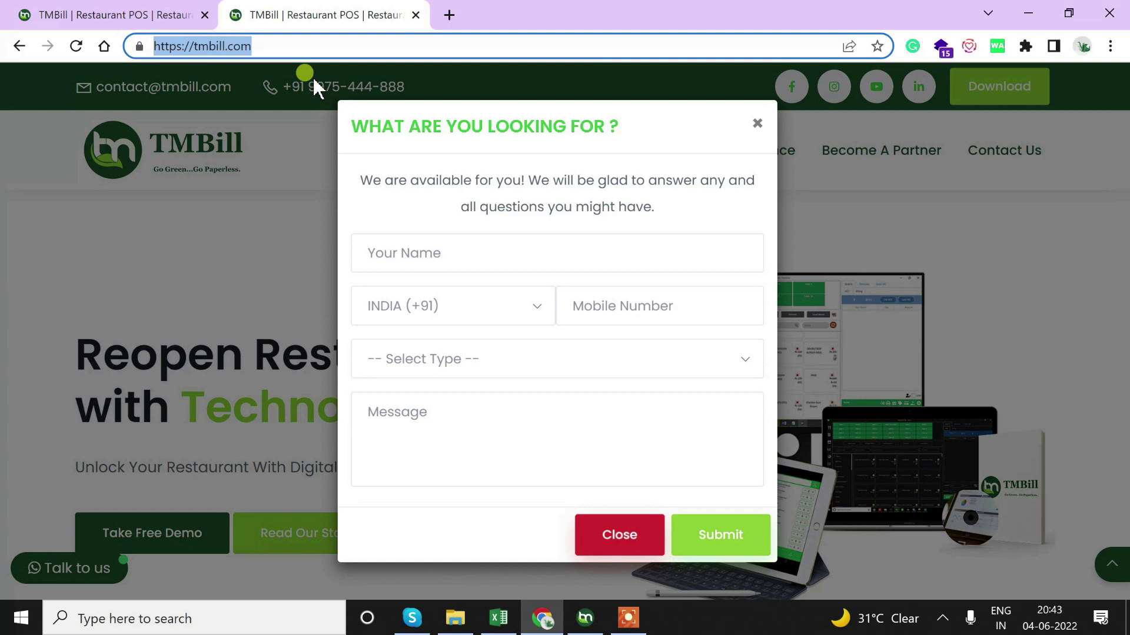
click(623, 548)
scroll(494, 343, down, 6)
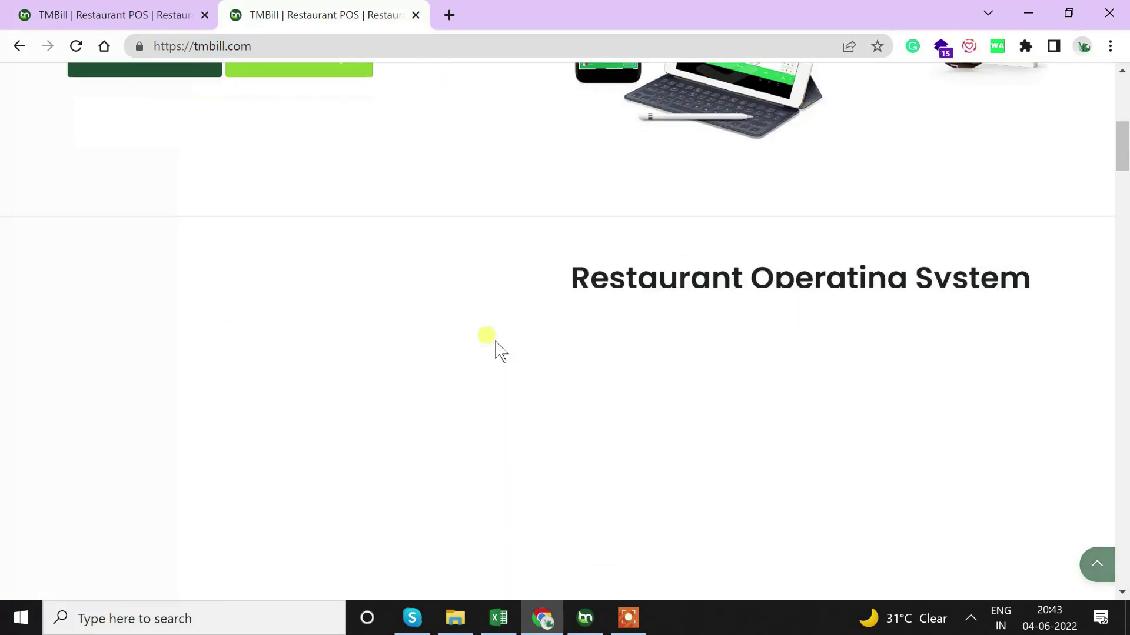
scroll(496, 341, down, 20)
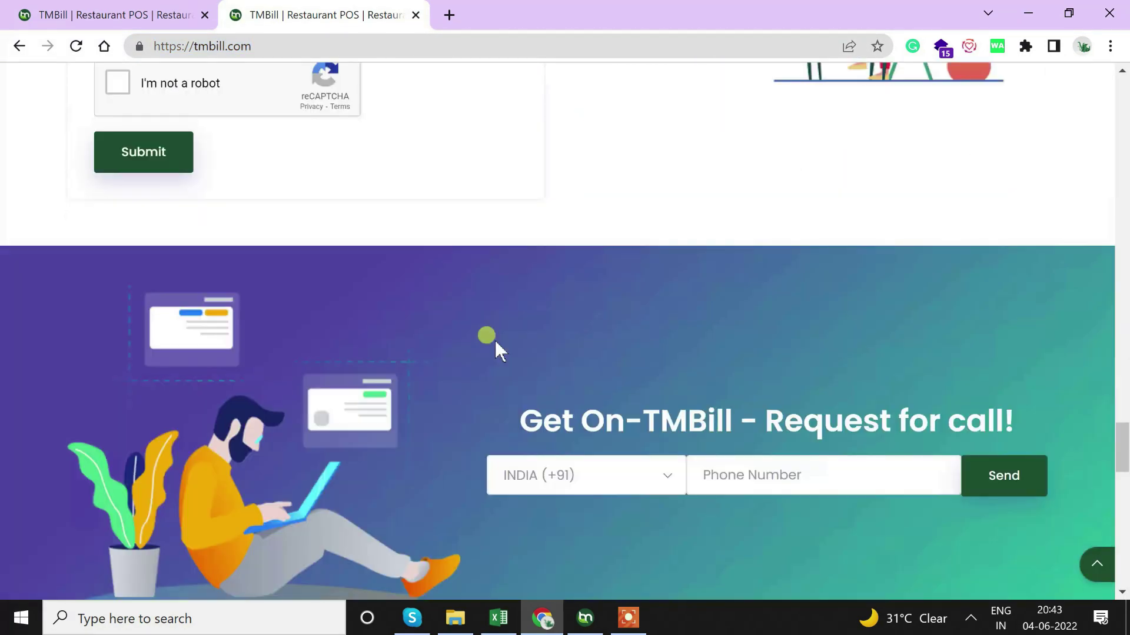
scroll(495, 344, down, 20)
scroll(496, 344, up, 8)
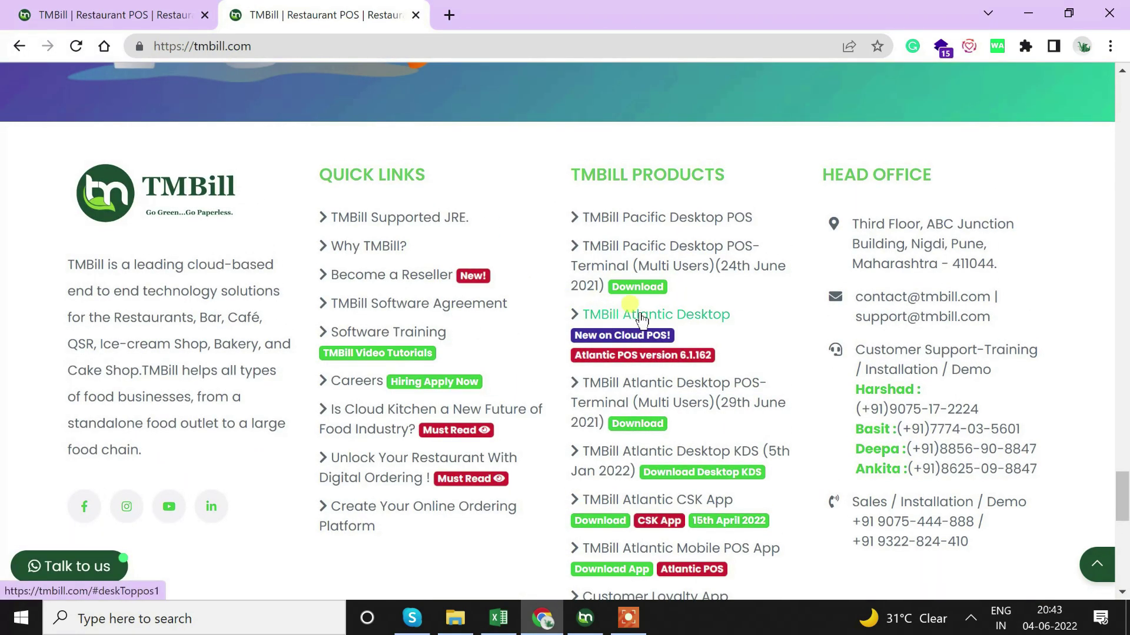
click(641, 321)
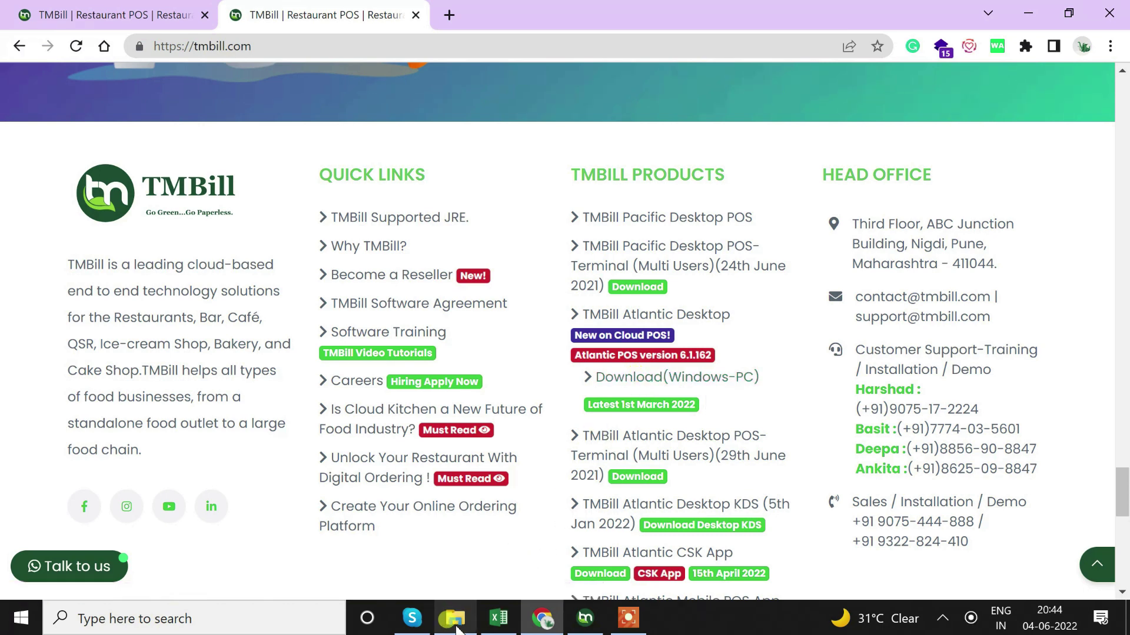
Show the folder with the TMBill Atlantic POS Setup 6.1.180 installer and rearrange the Atlantic POS login window
click(456, 626)
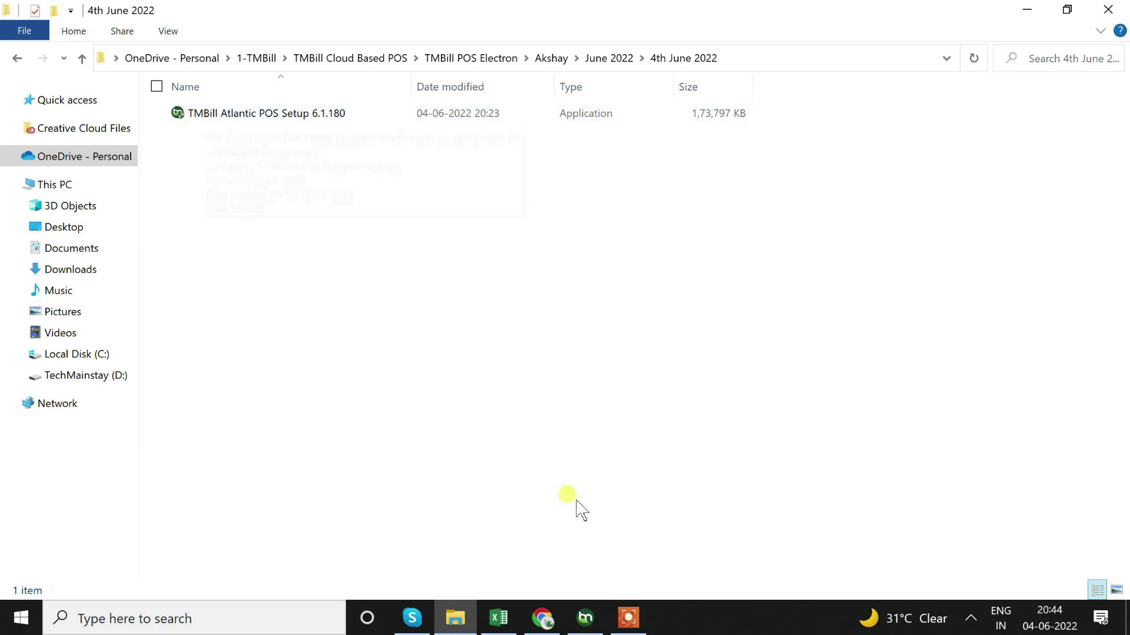
click(582, 621)
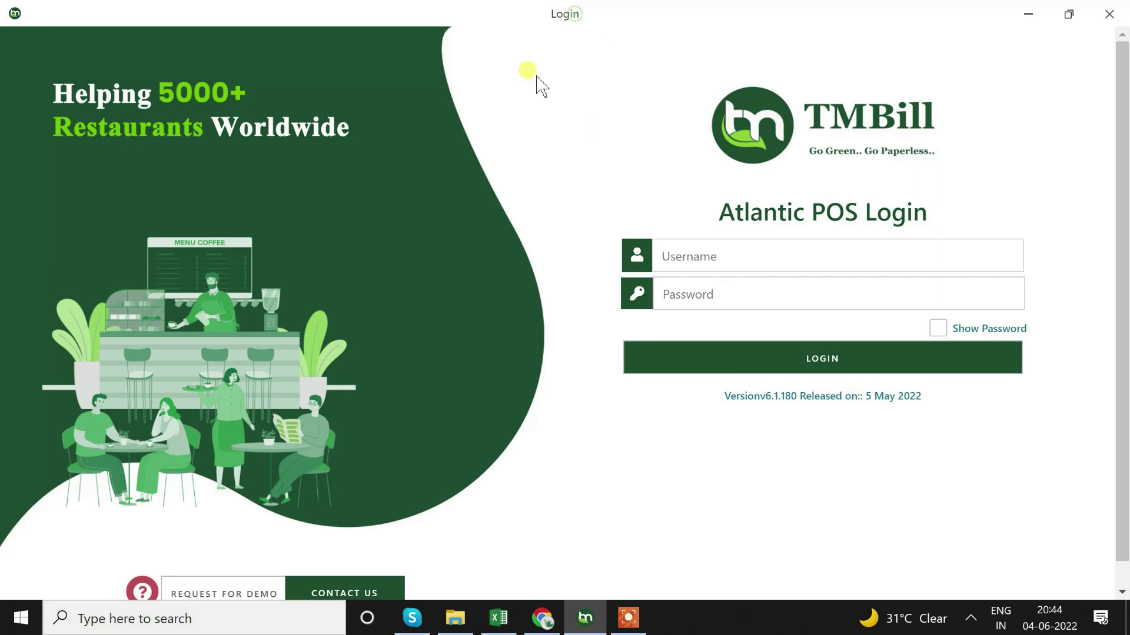
double_click(653, 16)
double_click(589, 15)
drag(595, 14, 556, 106)
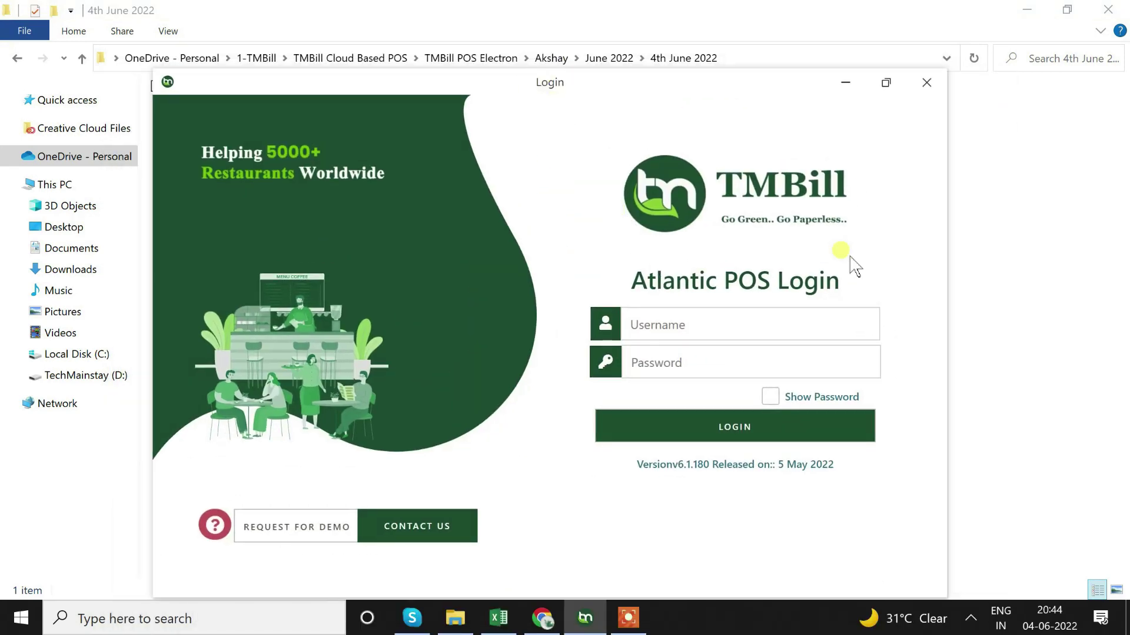
click(585, 618)
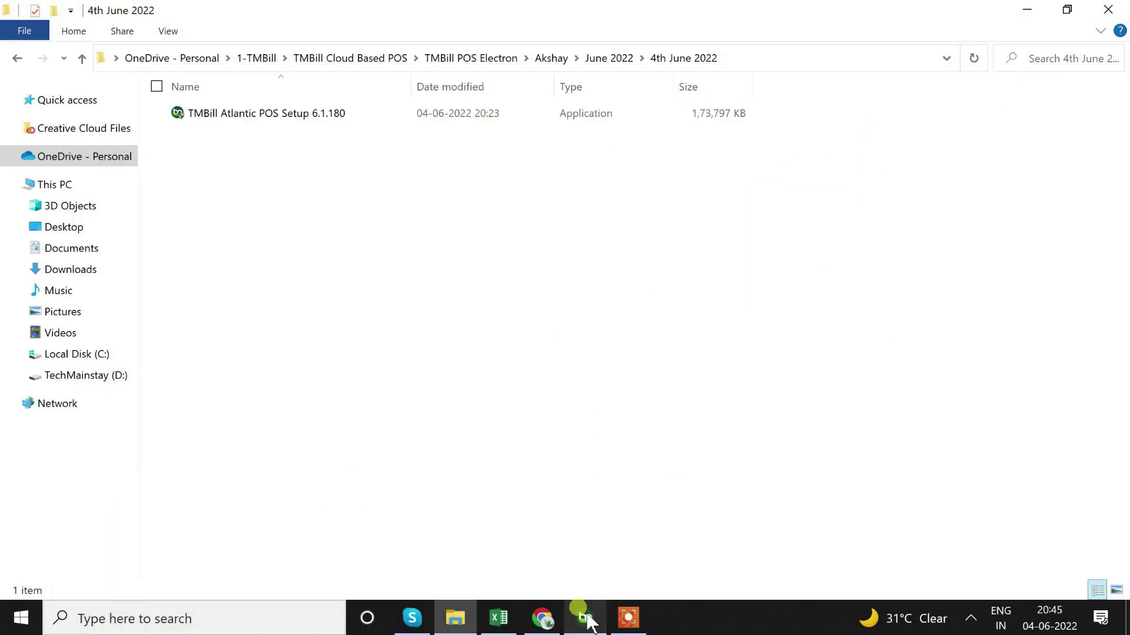
click(586, 619)
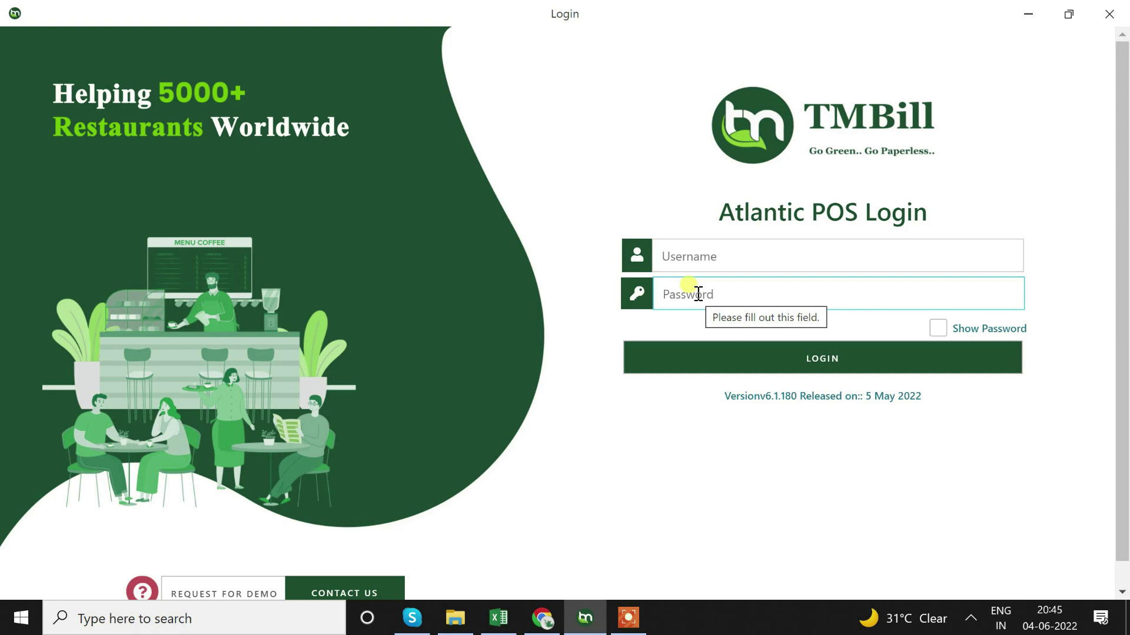
Log in to Atlantic POS with the admin username and the account password
click(702, 254)
text(admin)
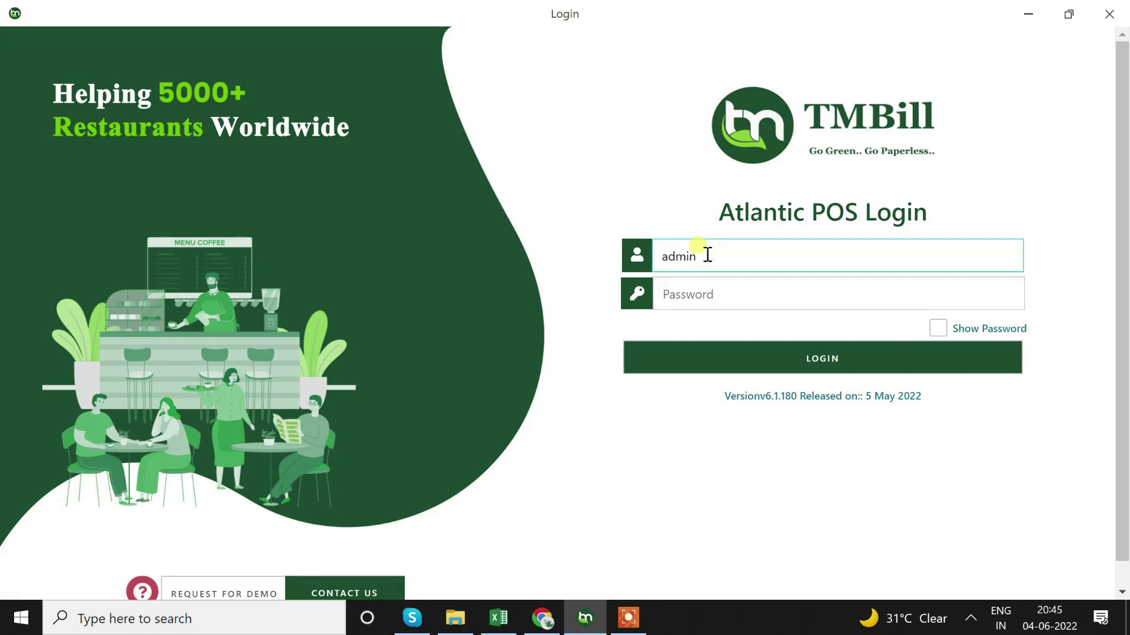
key(Tab)
text(a)
key(BackSpace)
text(123)
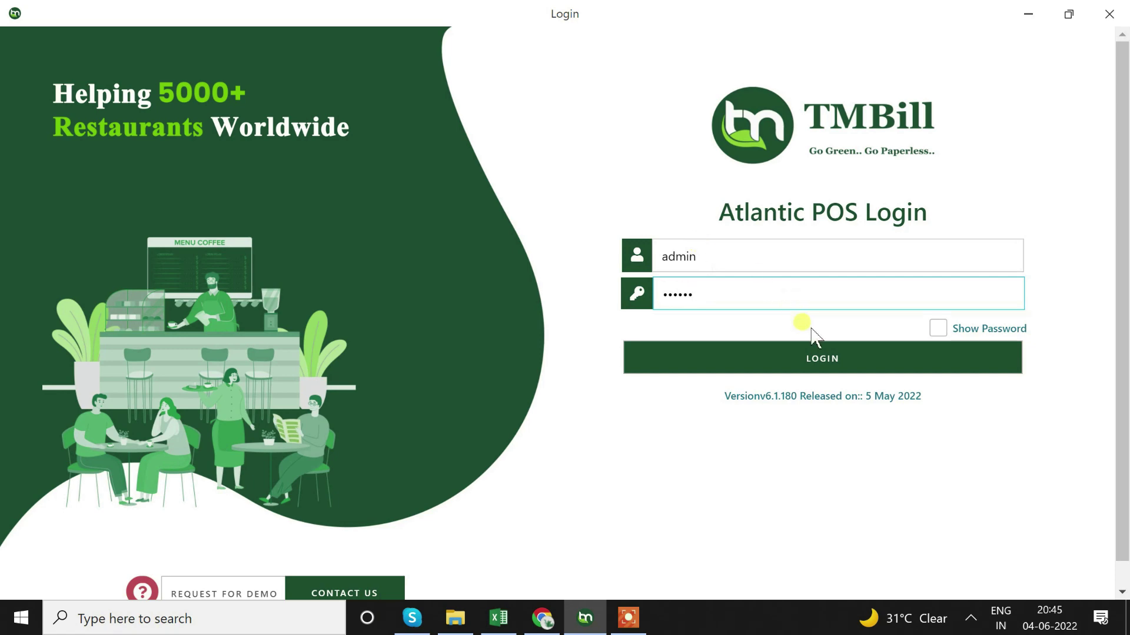
click(826, 360)
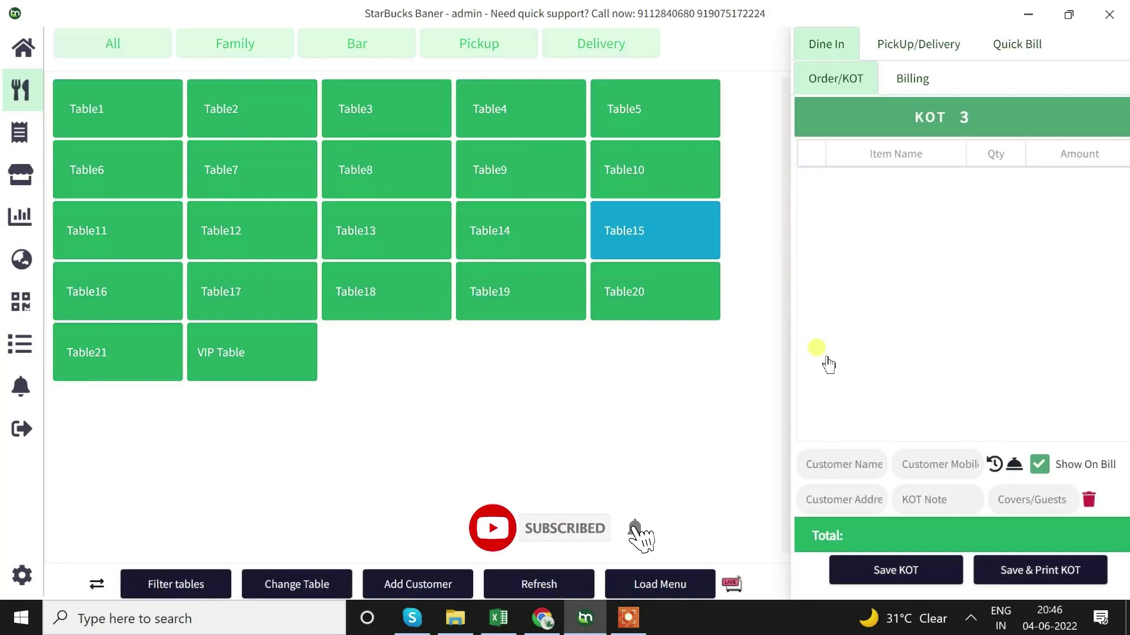
Check the existing Table15 order, then start a new order for Table7
click(656, 227)
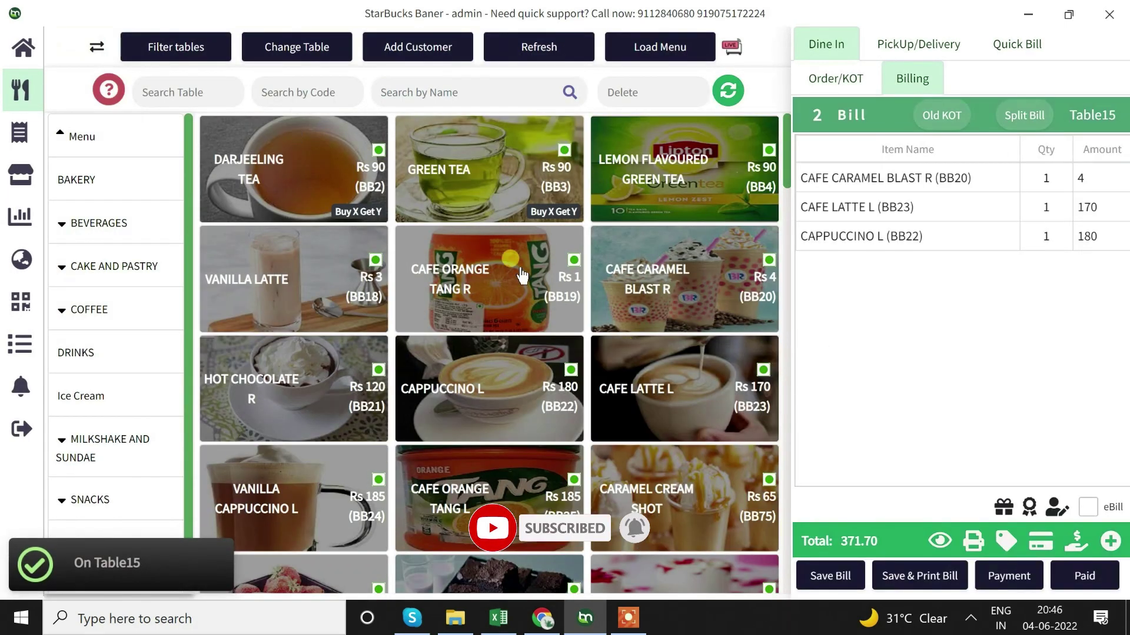
click(96, 47)
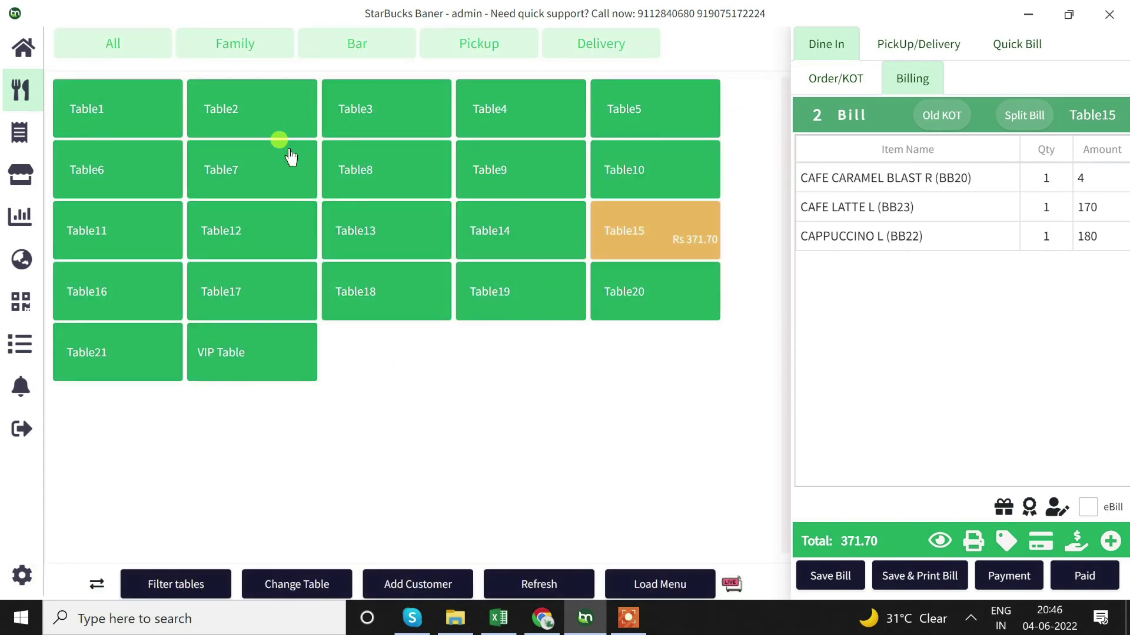
click(284, 153)
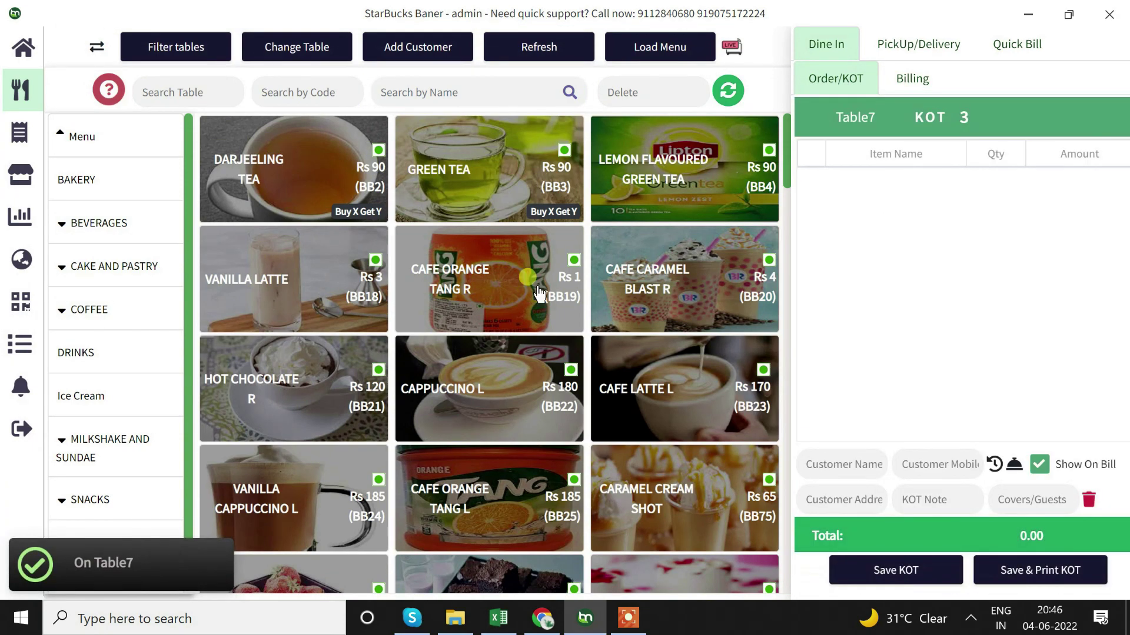
scroll(547, 294, down, 5)
scroll(548, 295, up, 5)
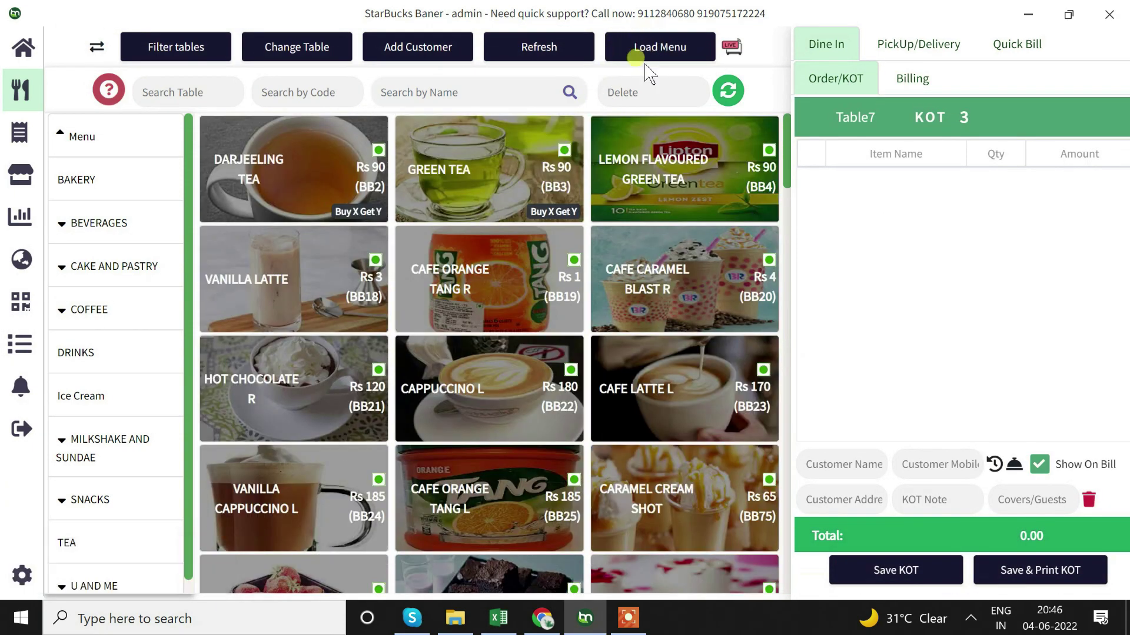
Reload the menu items and reopen Table7 from the table grid
click(661, 50)
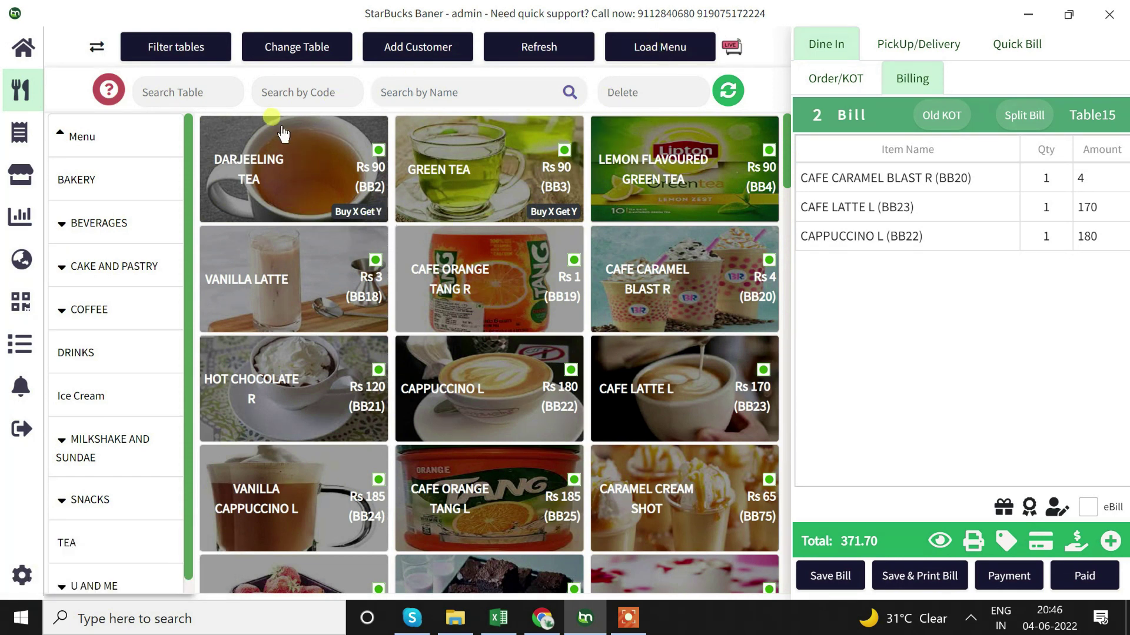
click(96, 48)
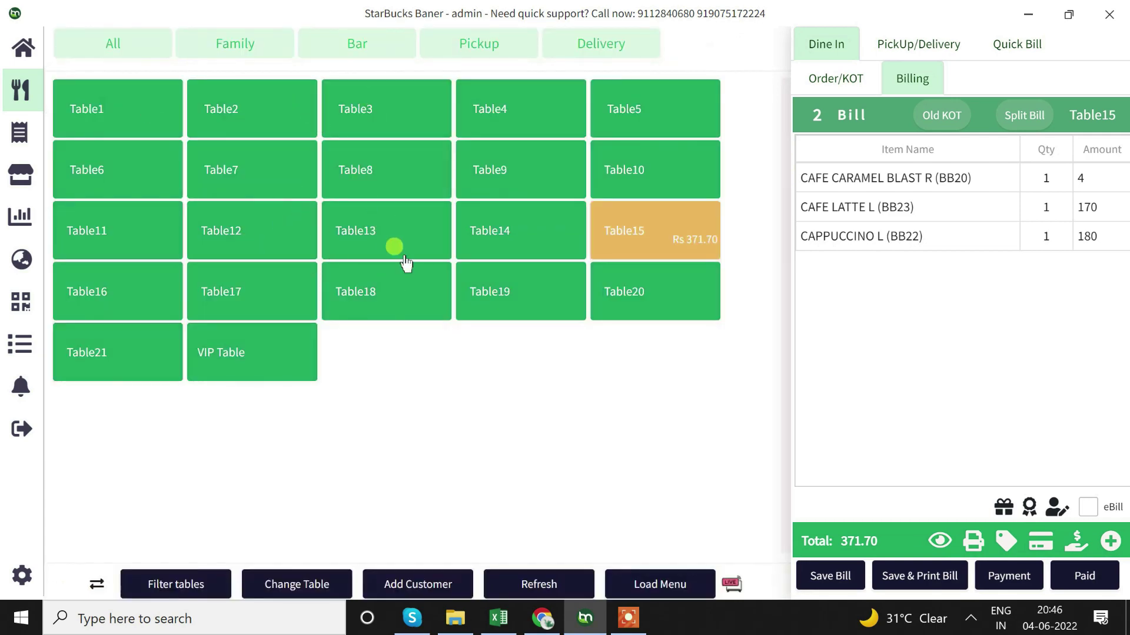
click(218, 152)
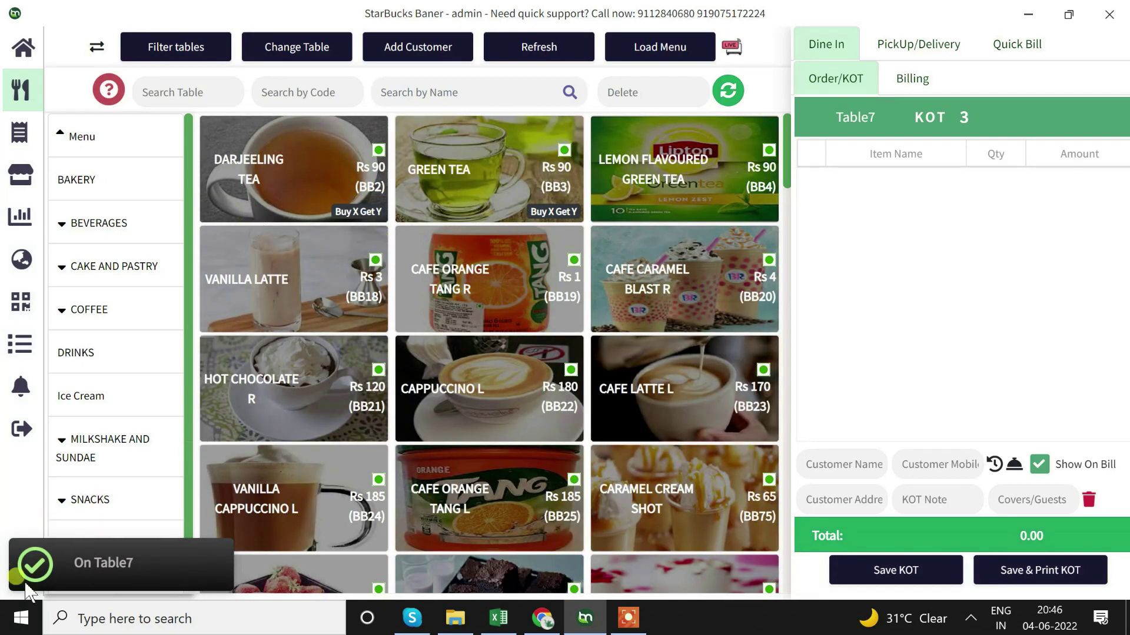
click(22, 575)
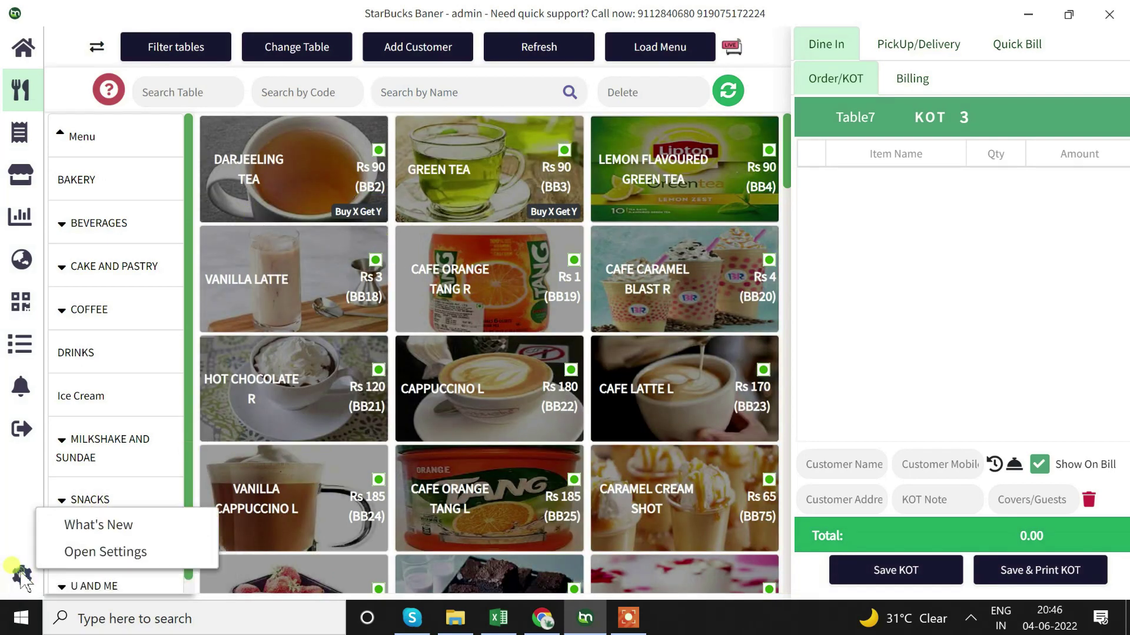
Uncheck 'Use separate table/item view' in the General settings and close Settings
click(99, 553)
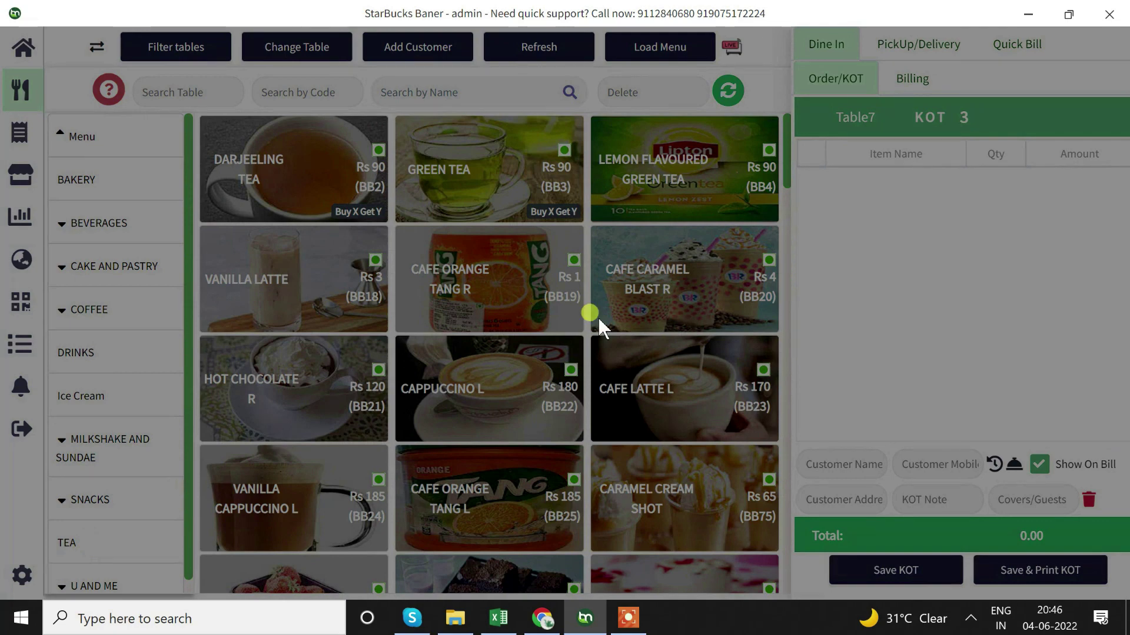
scroll(589, 341, down, 3)
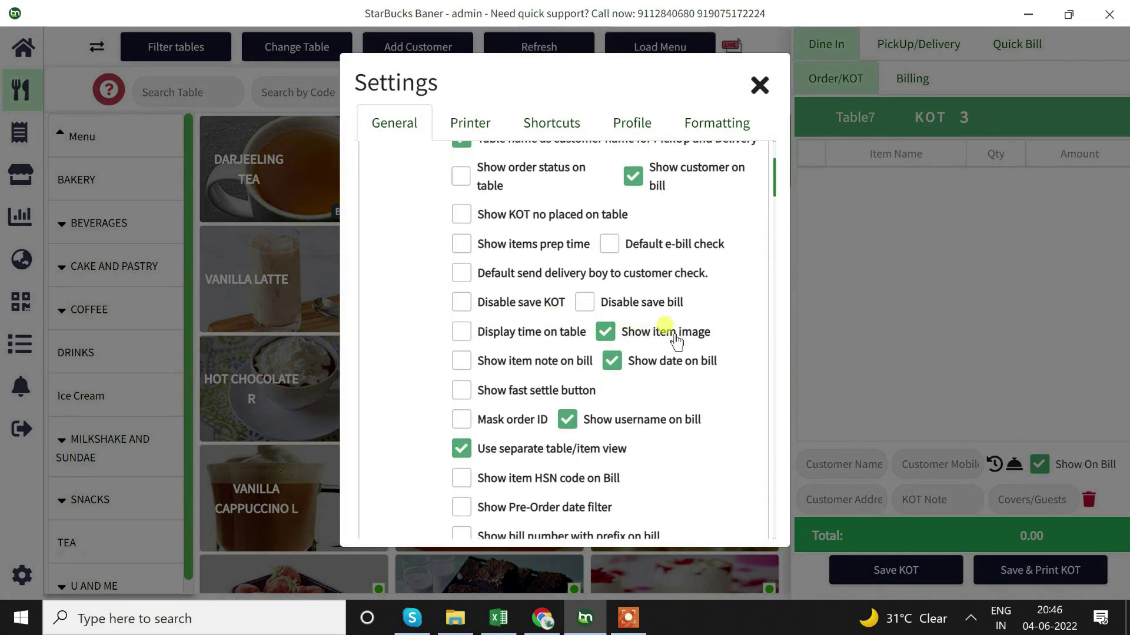
scroll(650, 285, up, 3)
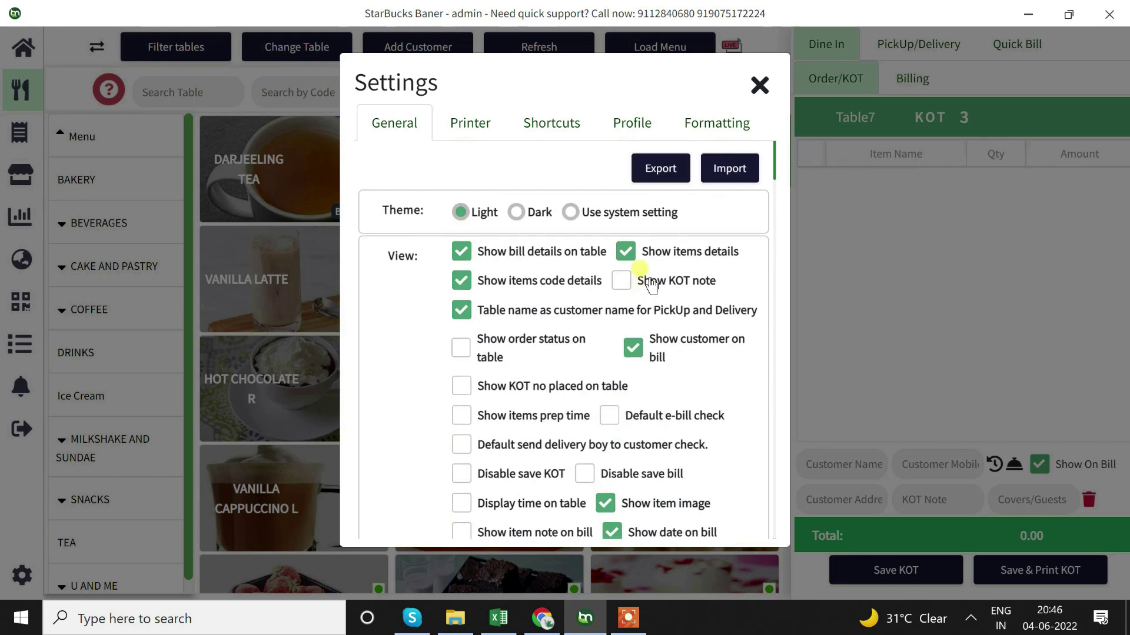
scroll(647, 283, down, 3)
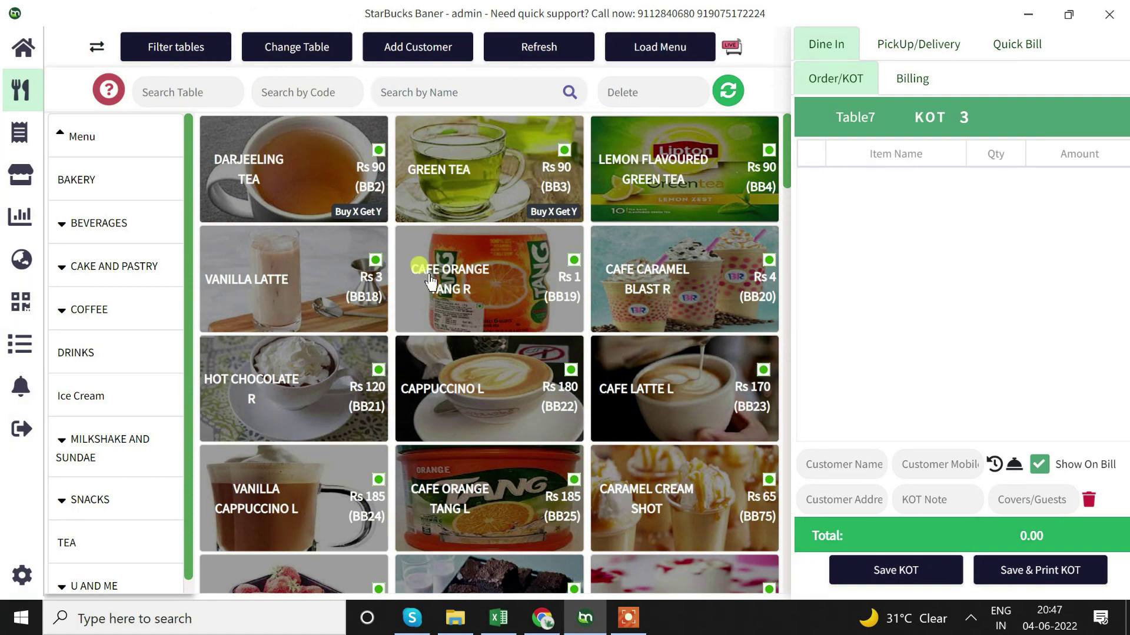
click(22, 574)
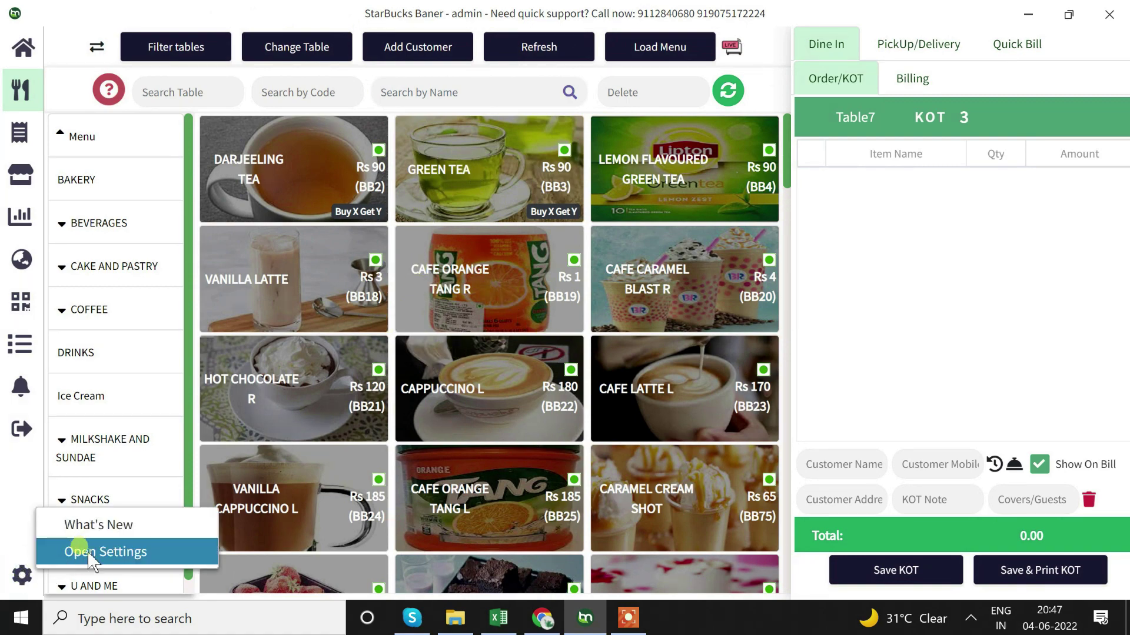
click(88, 553)
click(507, 432)
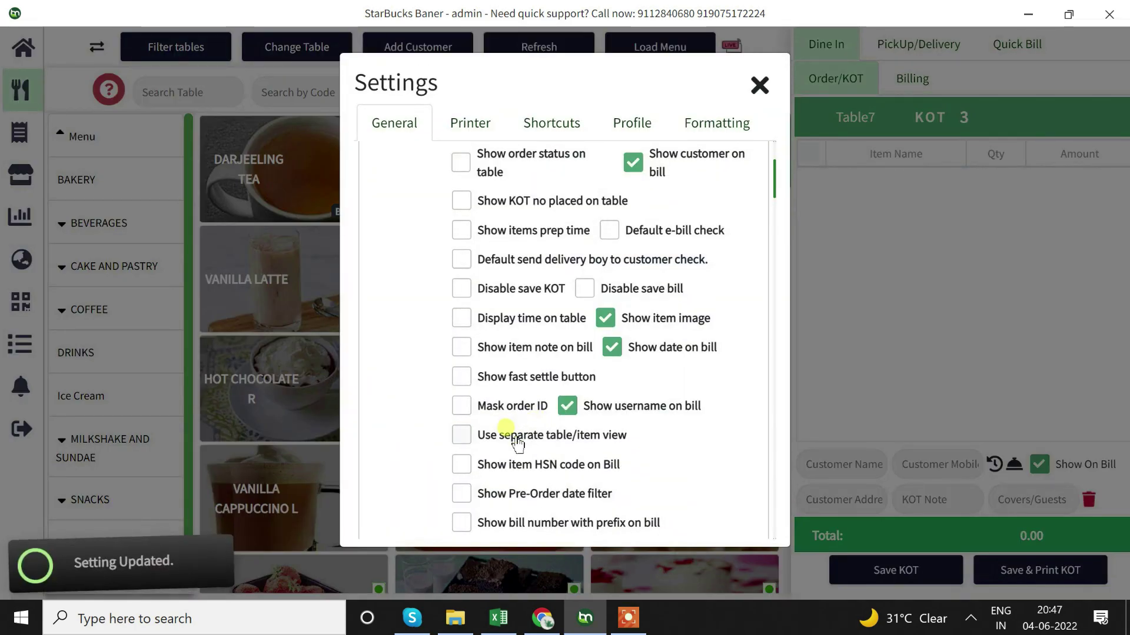
click(759, 83)
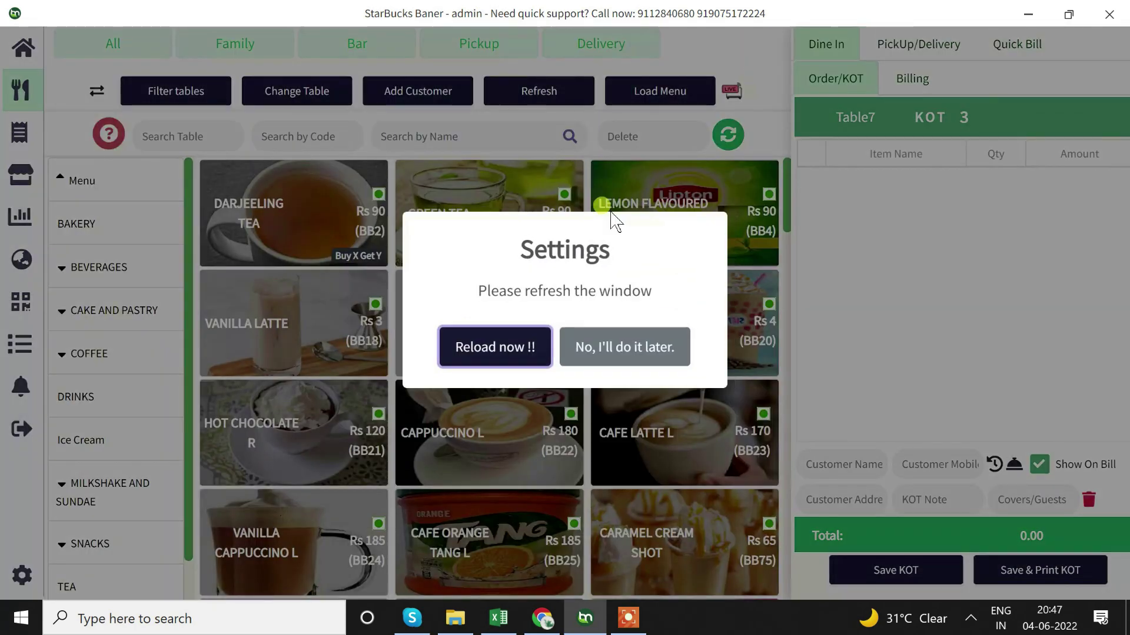
Reload the window and scroll through the combined table and item grids beside Table15's 371.70 bill
click(493, 340)
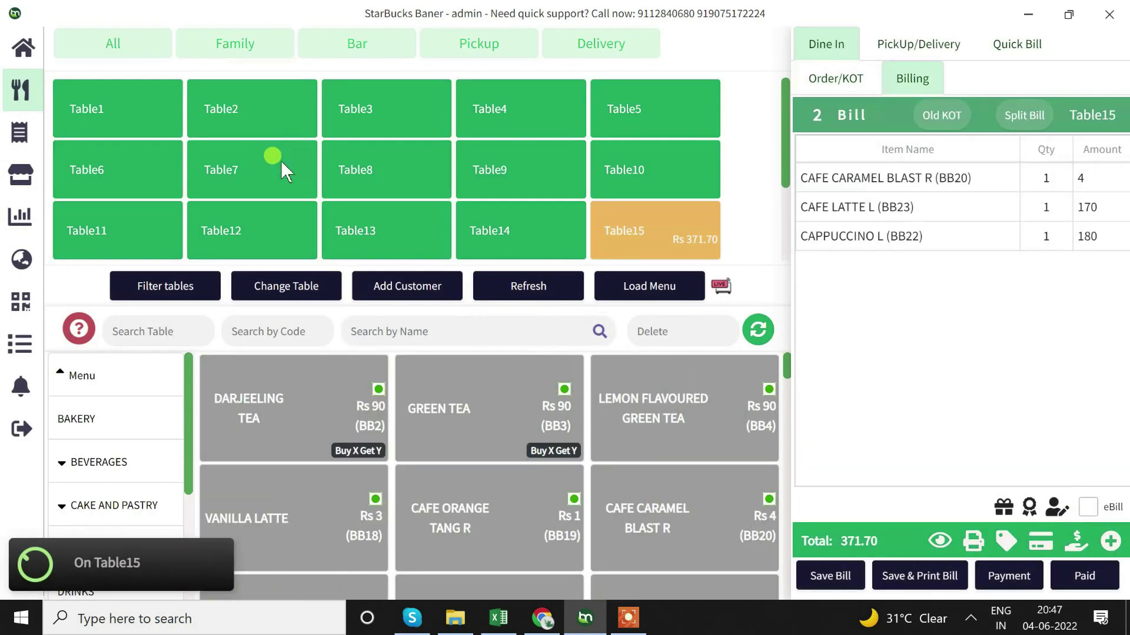
scroll(283, 170, down, 2)
scroll(281, 161, up, 2)
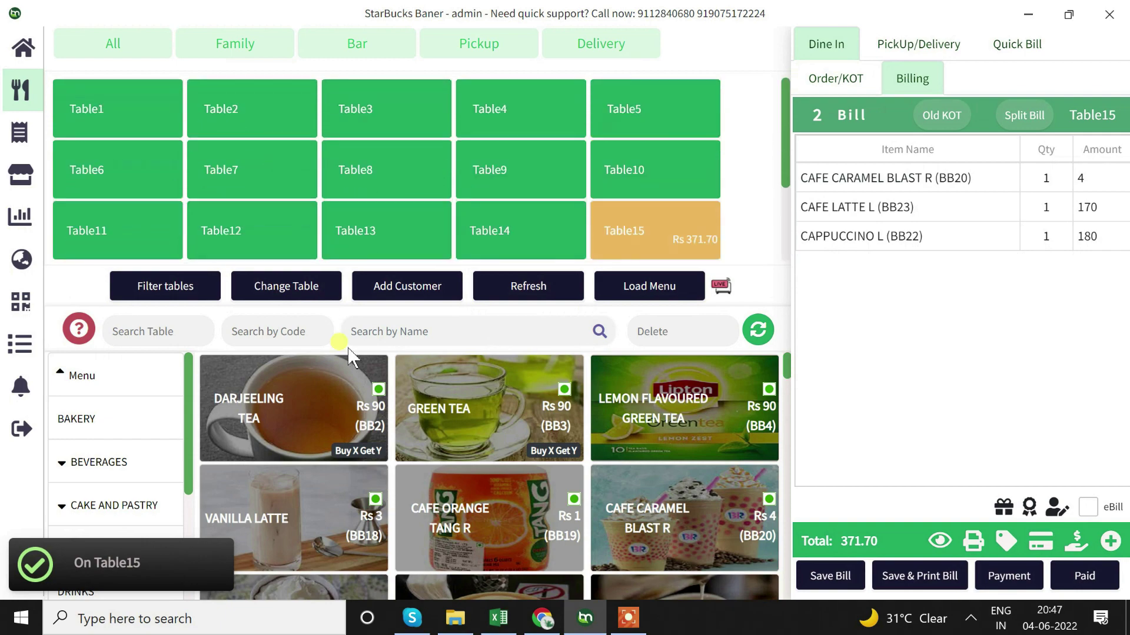
scroll(372, 459, down, 10)
scroll(372, 459, up, 6)
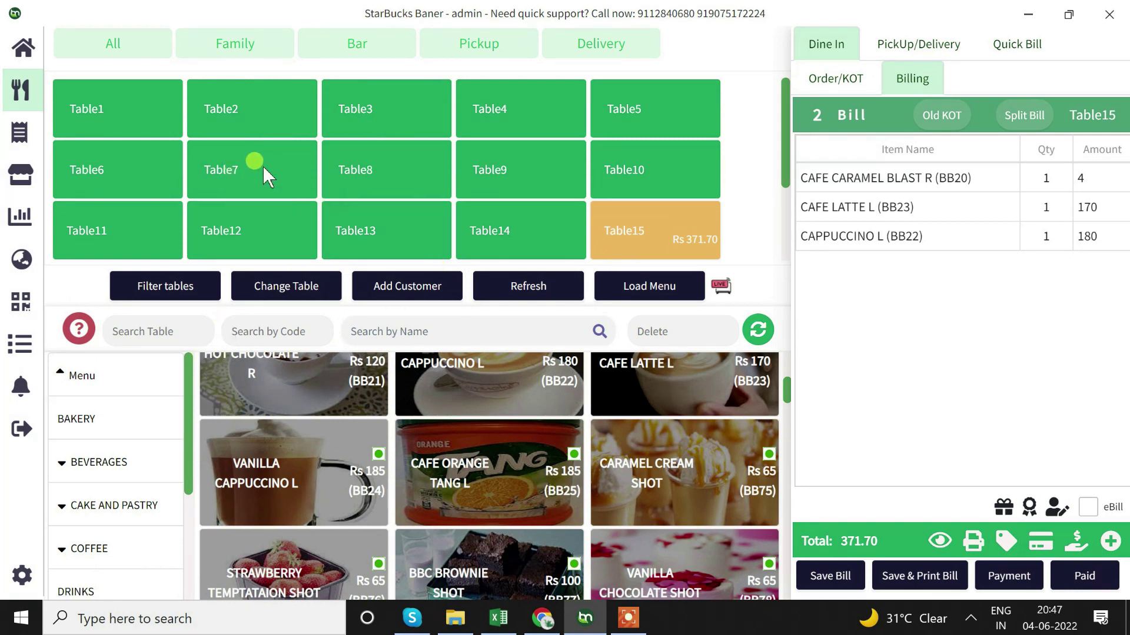
Re-check 'Use separate table/item view' in Settings, then close it to reload the window
click(21, 574)
click(94, 549)
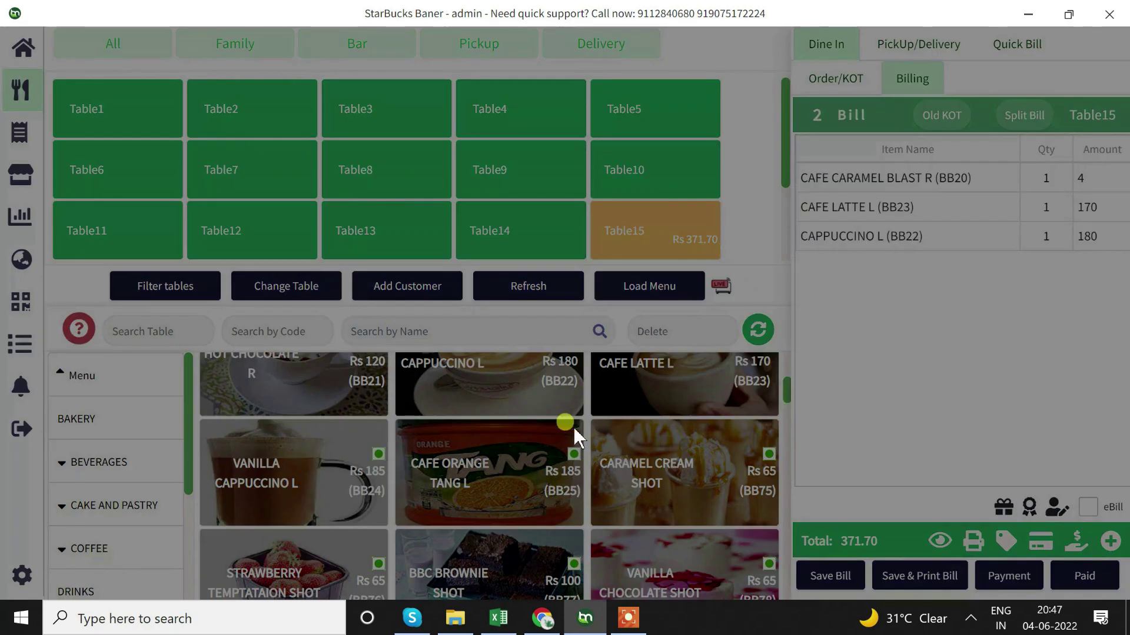
click(581, 414)
scroll(505, 351, down, 5)
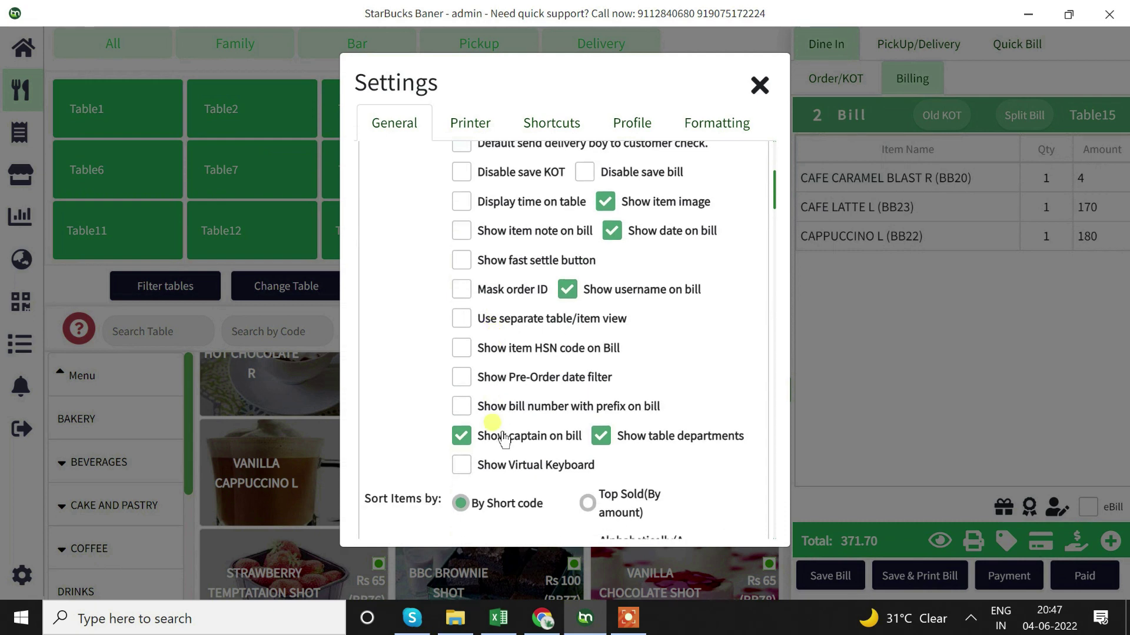
click(513, 324)
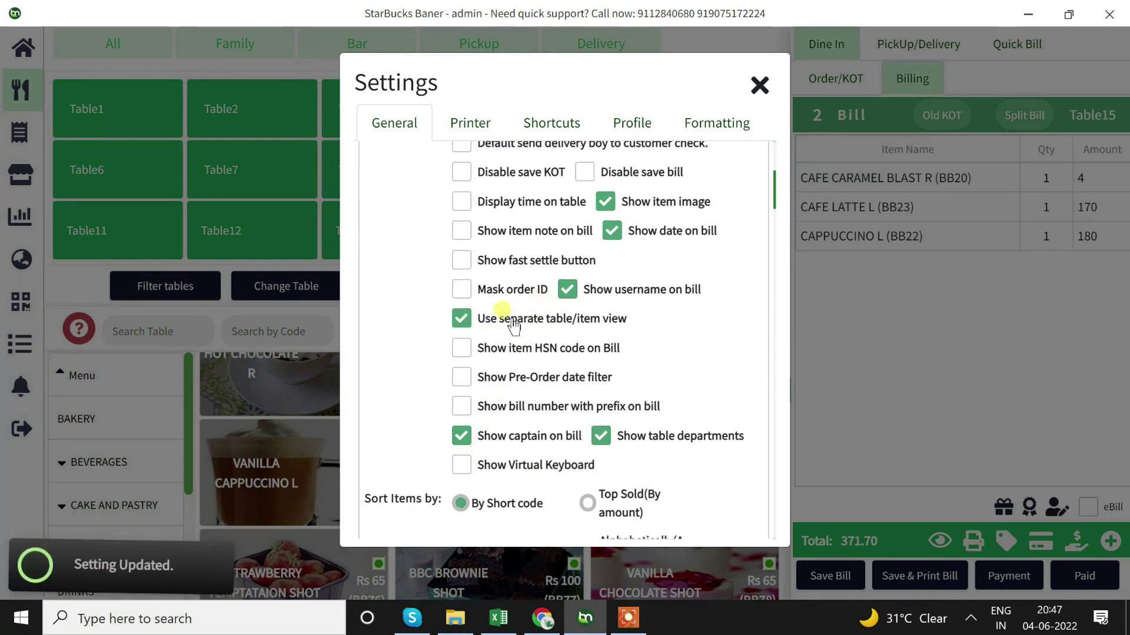
click(760, 87)
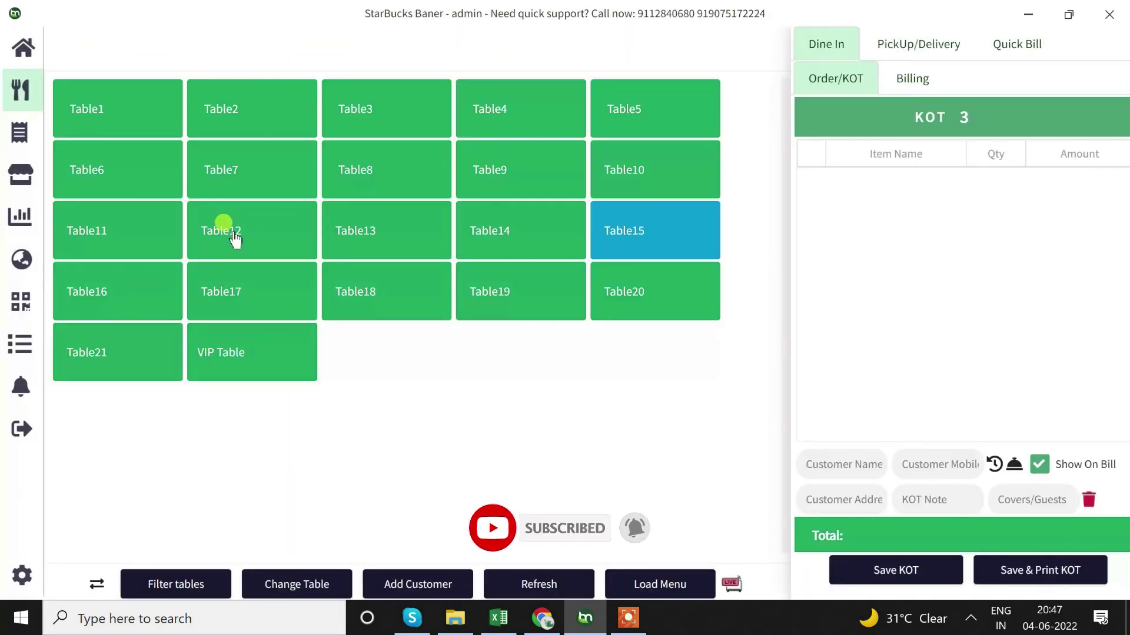
View Table15's bill, then switch to the table grid and open Table1
click(233, 233)
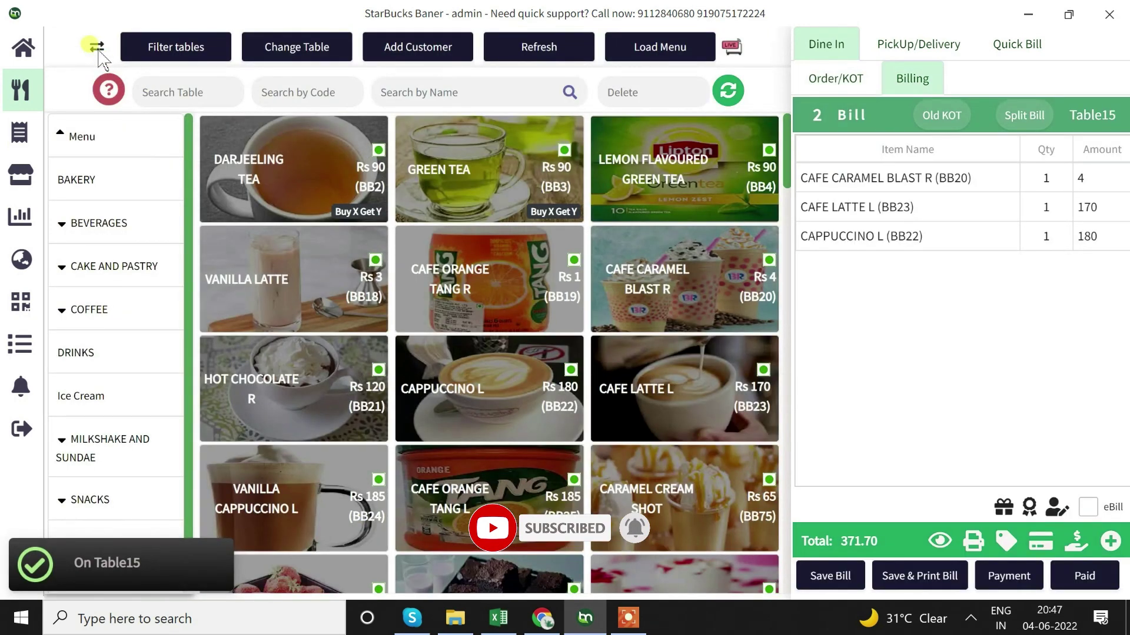
click(96, 49)
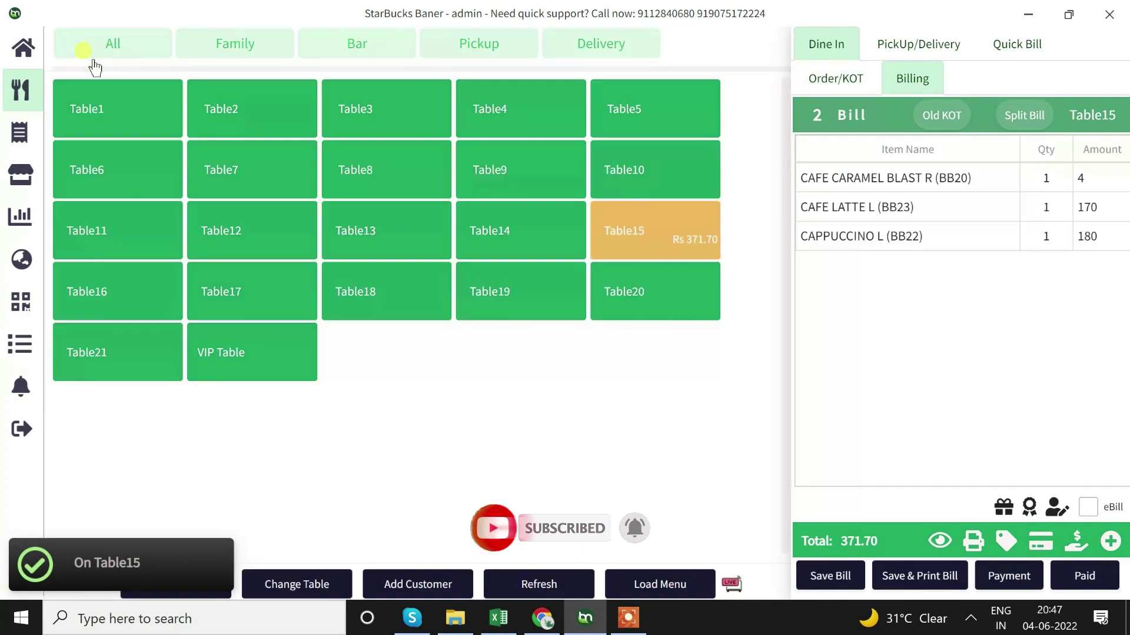
click(136, 110)
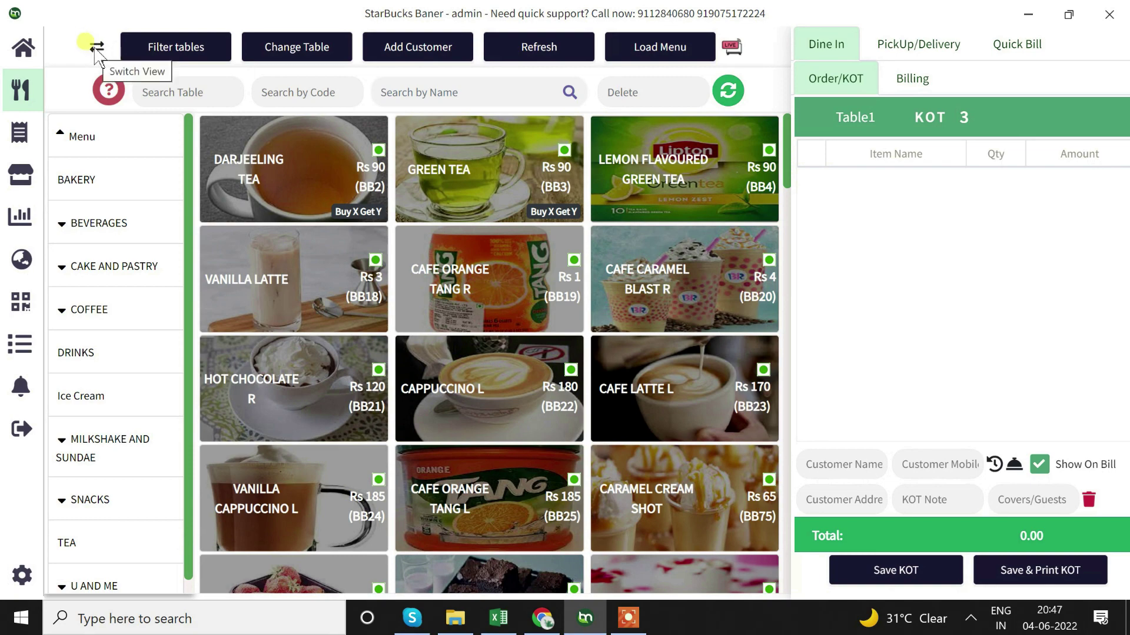
click(15, 579)
Browse the keyboard shortcuts list, including Search table, Settle Bill and Switch Store, then close Settings
click(118, 551)
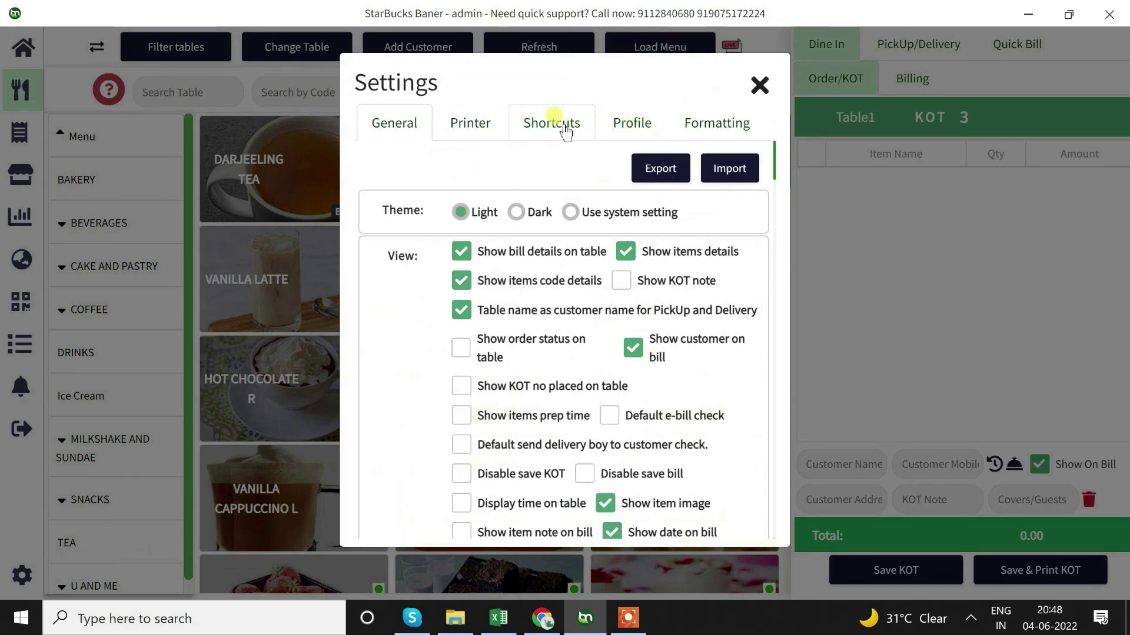
click(564, 127)
scroll(580, 285, down, 5)
scroll(580, 285, up, 5)
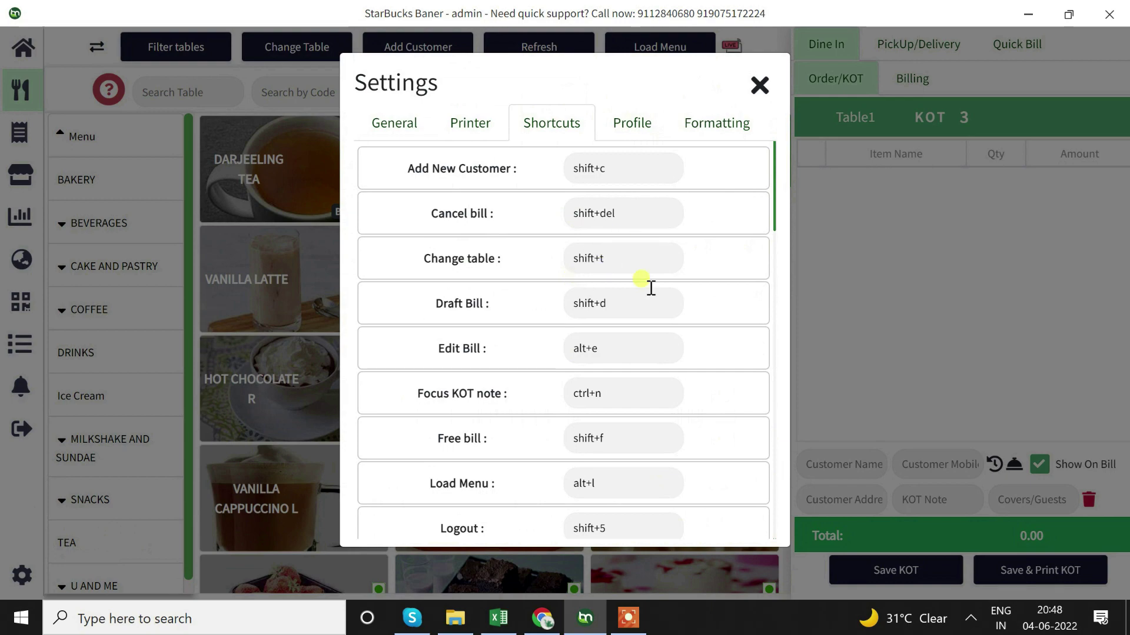
scroll(651, 286, down, 5)
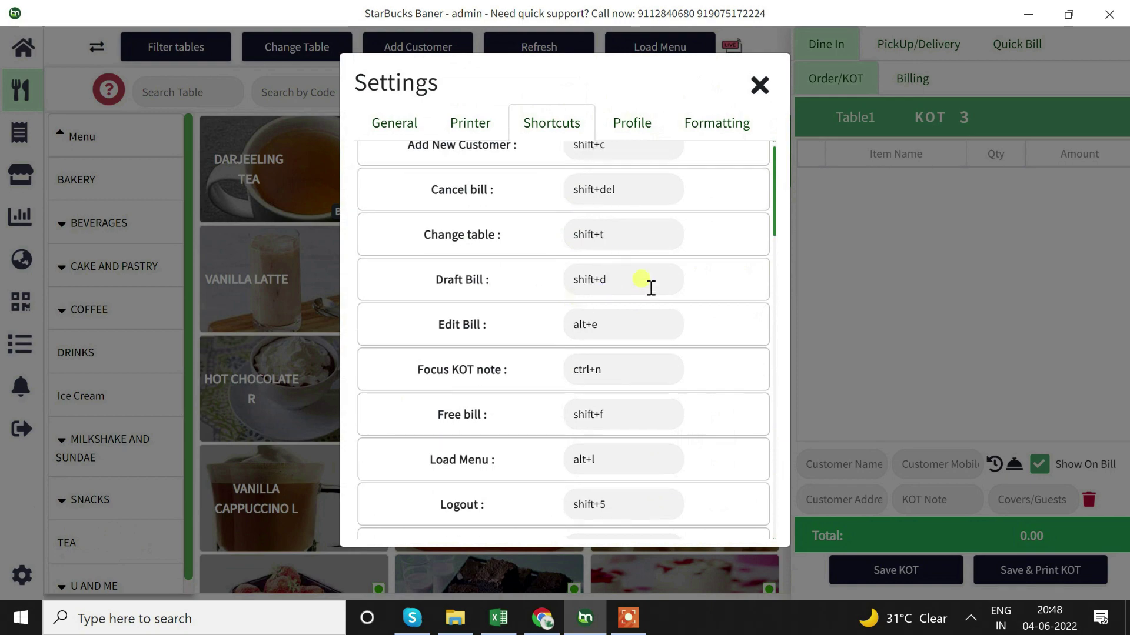
click(759, 83)
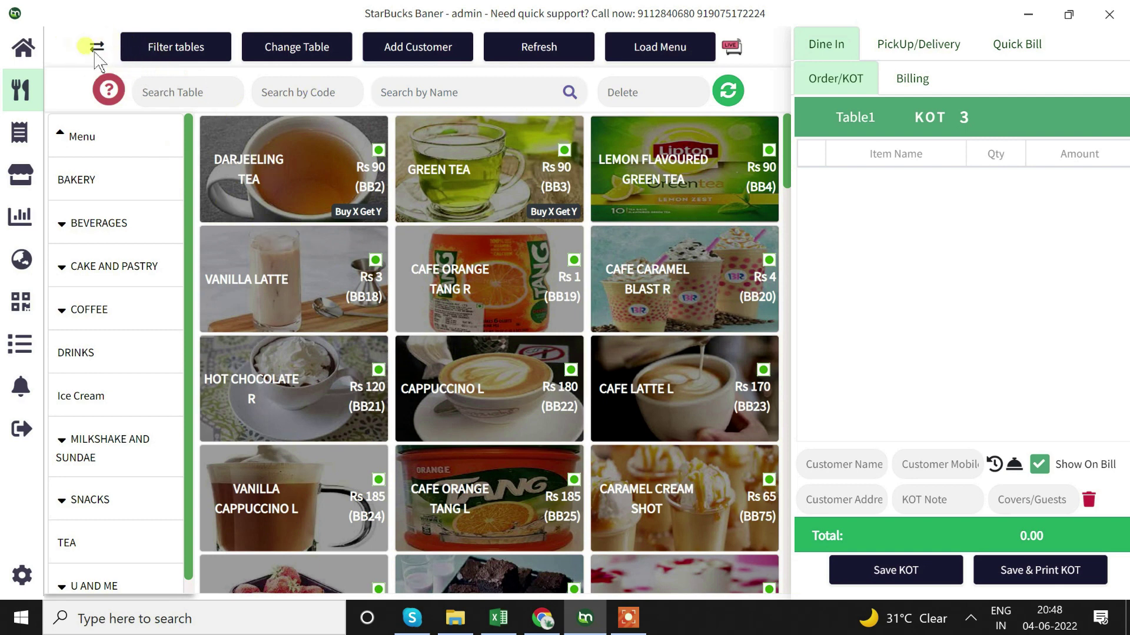
click(24, 577)
click(97, 554)
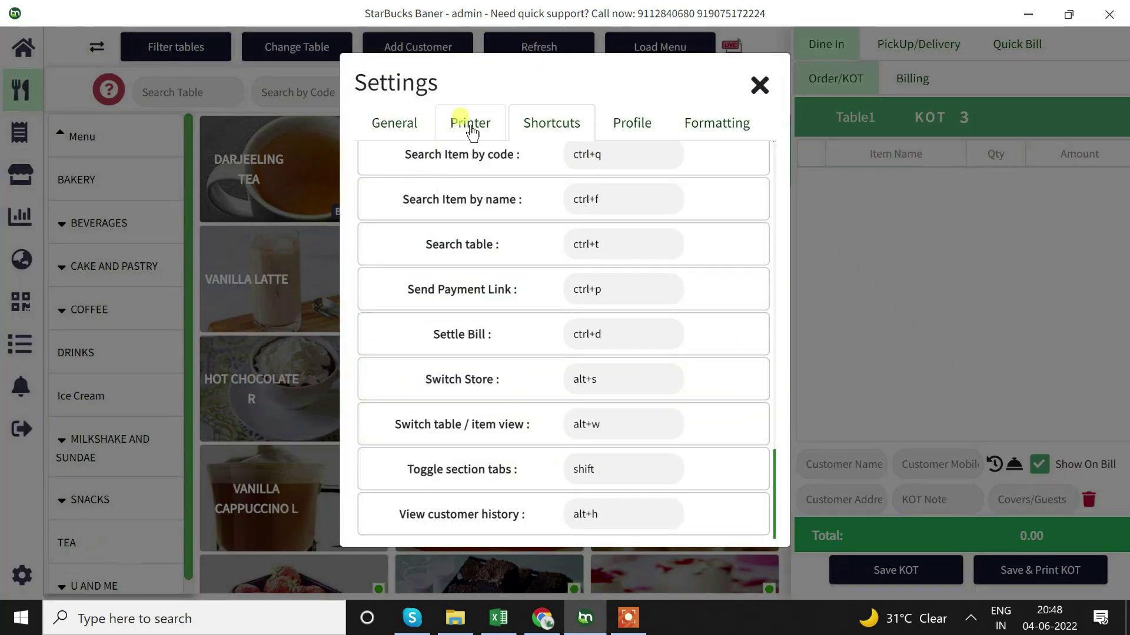
click(471, 125)
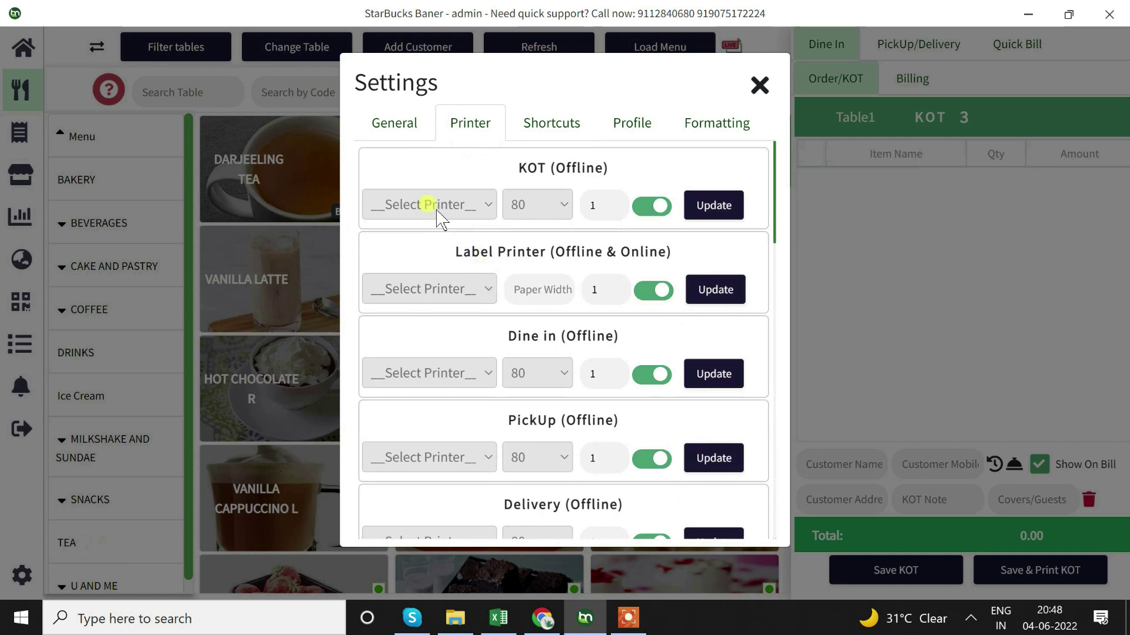
click(438, 219)
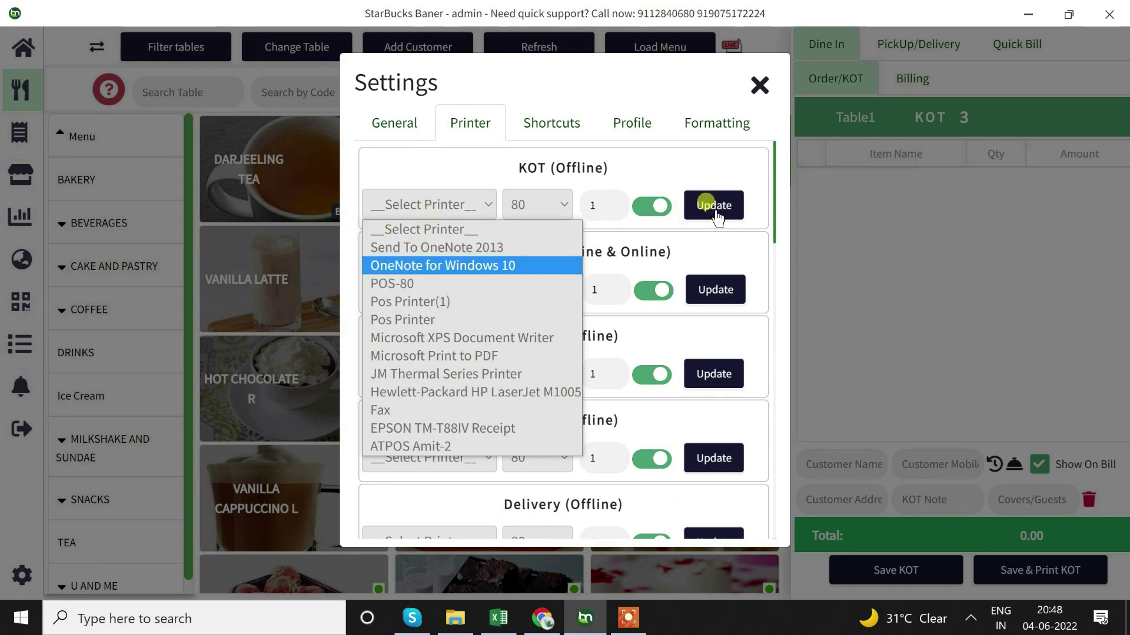
click(609, 330)
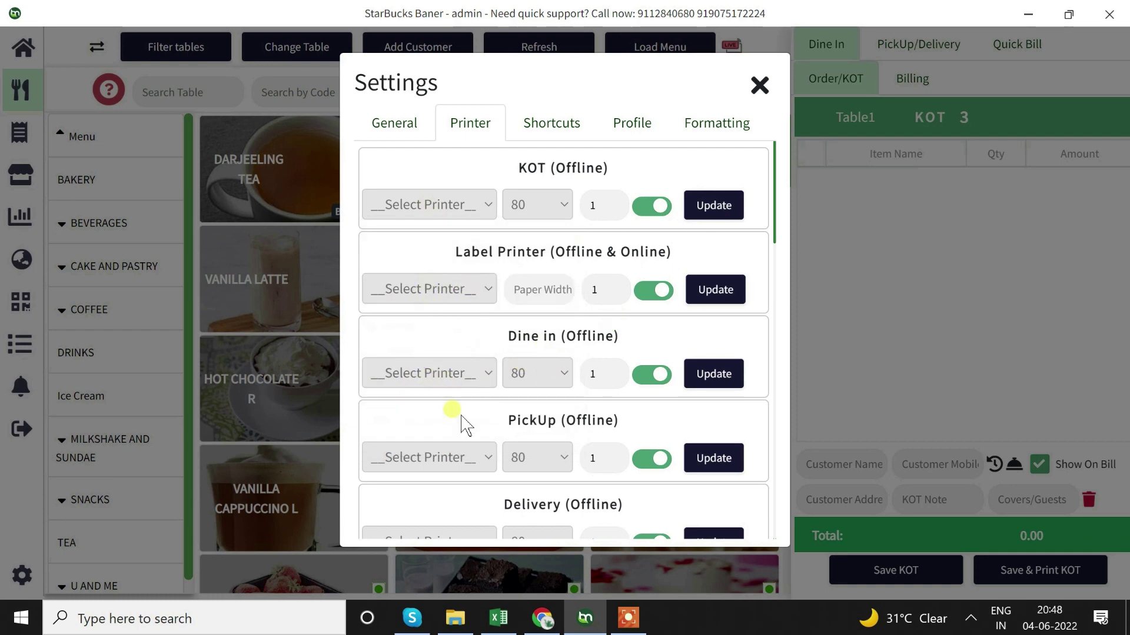
scroll(464, 423, down, 3)
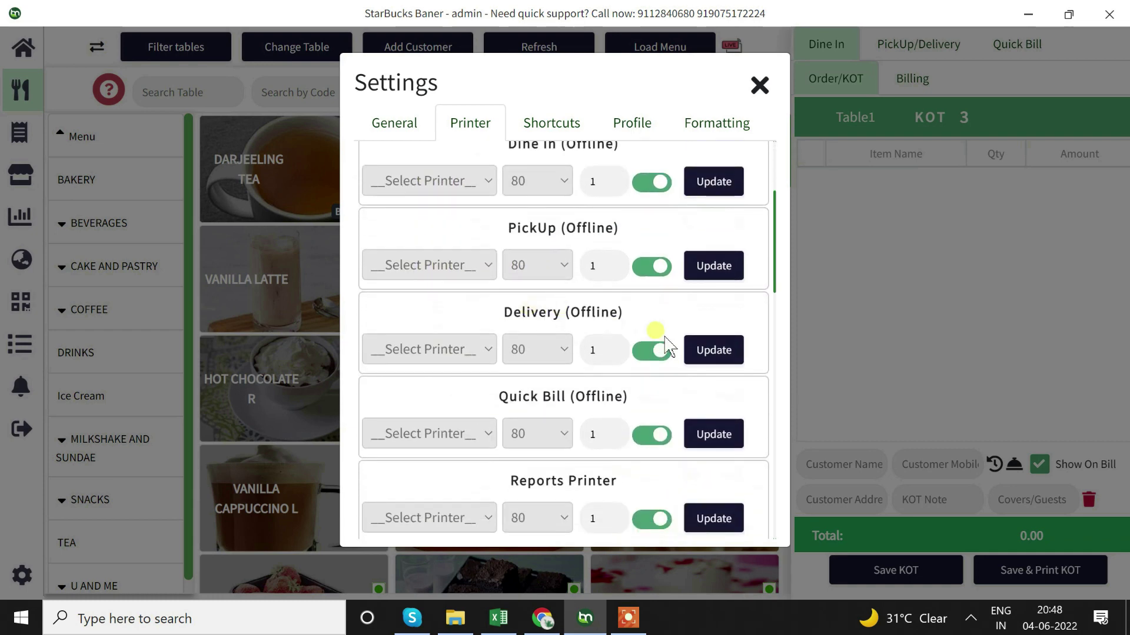
scroll(506, 406, down, 4)
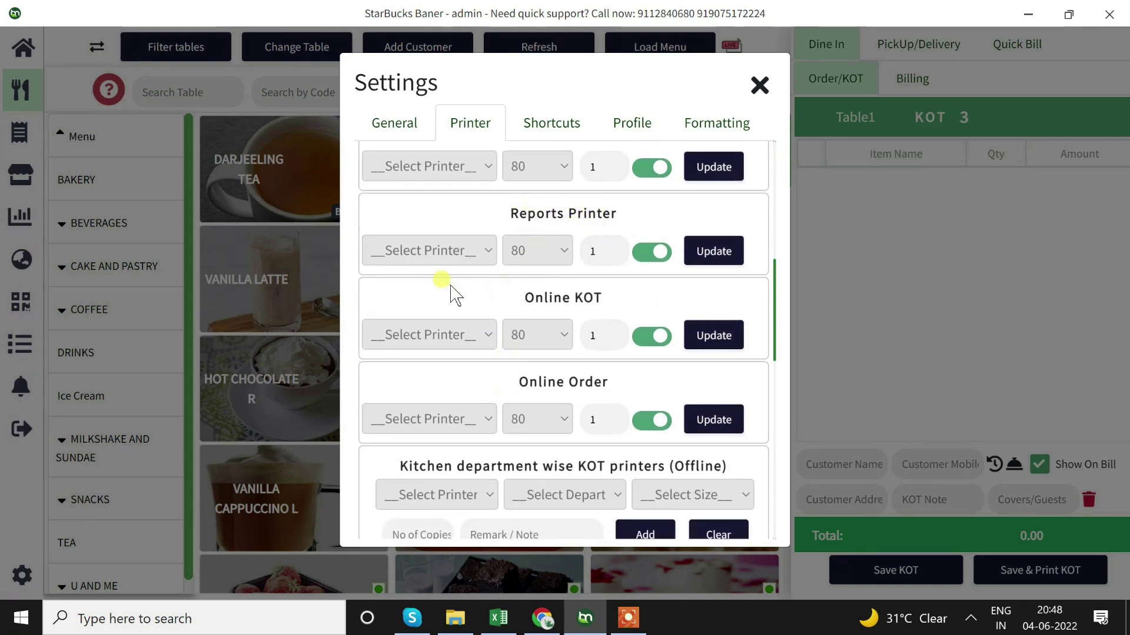
scroll(625, 323, down, 10)
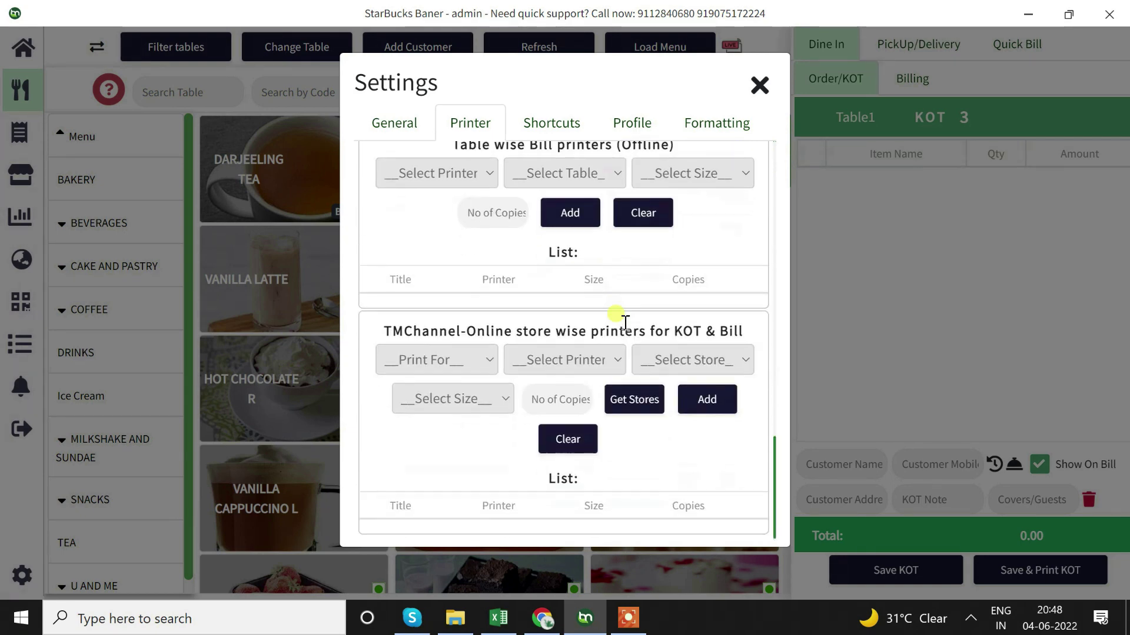
scroll(625, 323, up, 8)
scroll(625, 323, up, 3)
scroll(617, 318, down, 10)
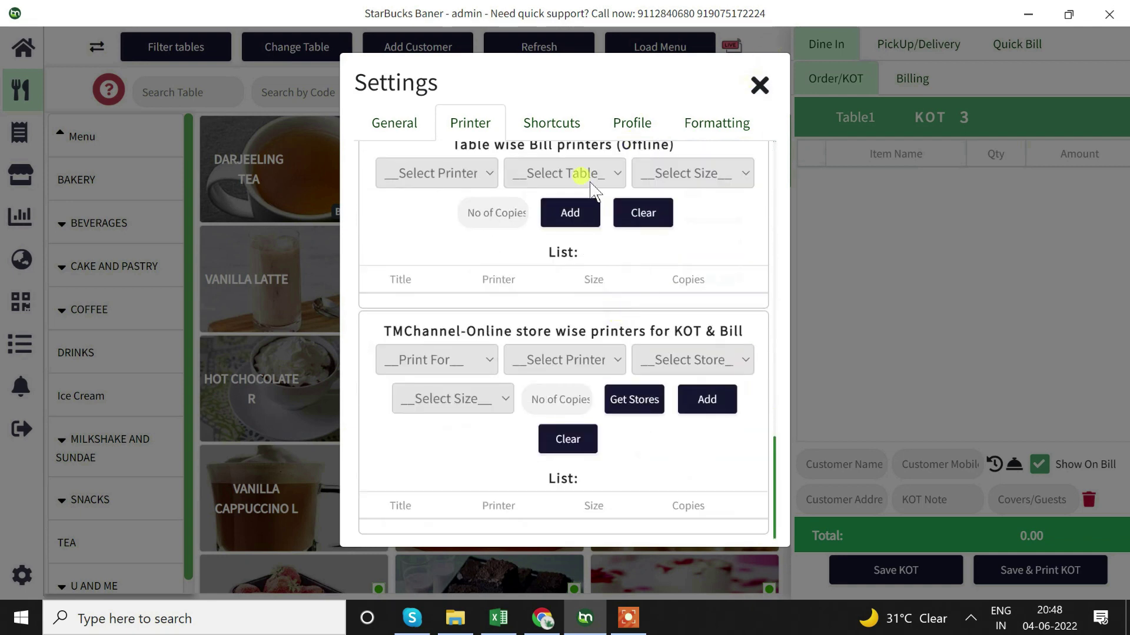
scroll(540, 257, up, 10)
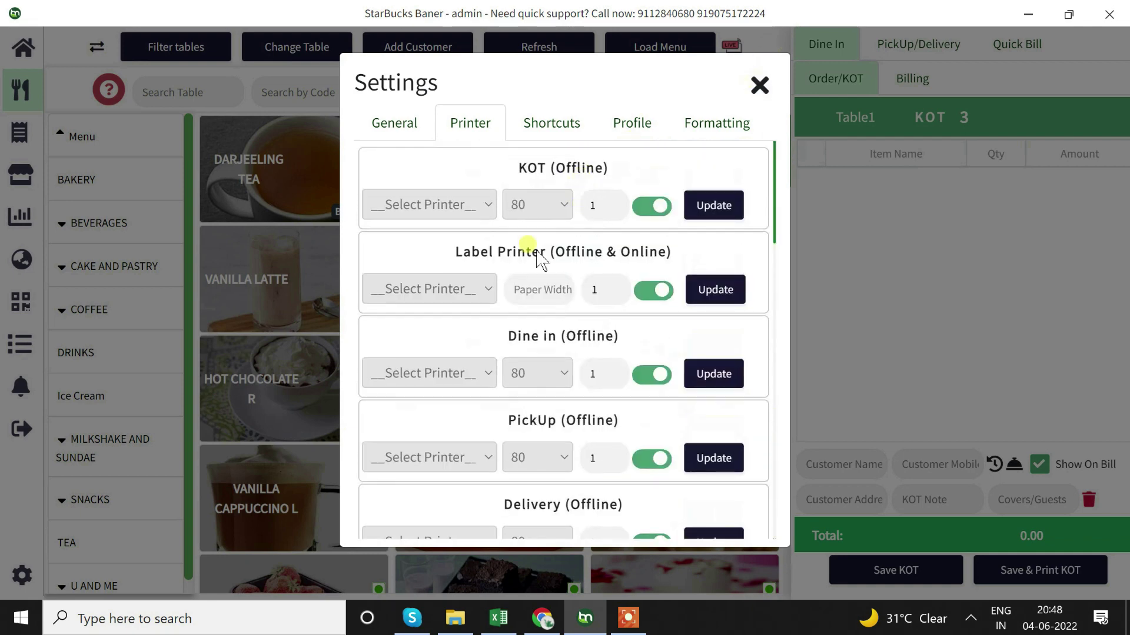
click(758, 85)
Order Darjeeling Tea, Green Tea, Lemon Flavoured Green Tea and Cafe Caramel Blast R for Table2, then save the KOT
click(94, 46)
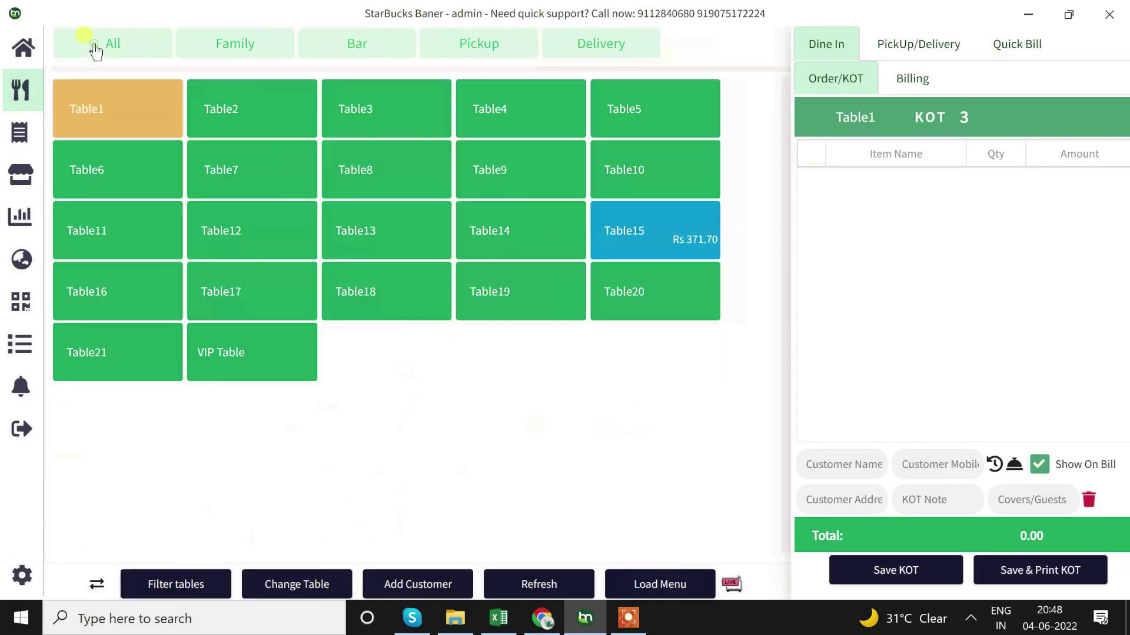
click(248, 118)
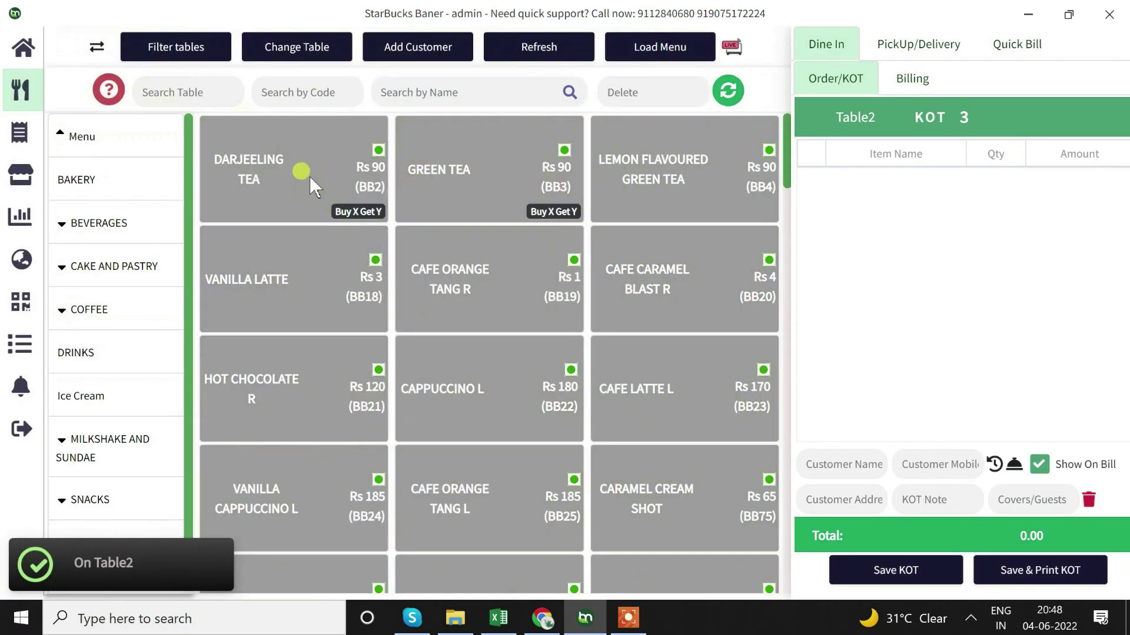
click(307, 176)
click(462, 173)
click(609, 170)
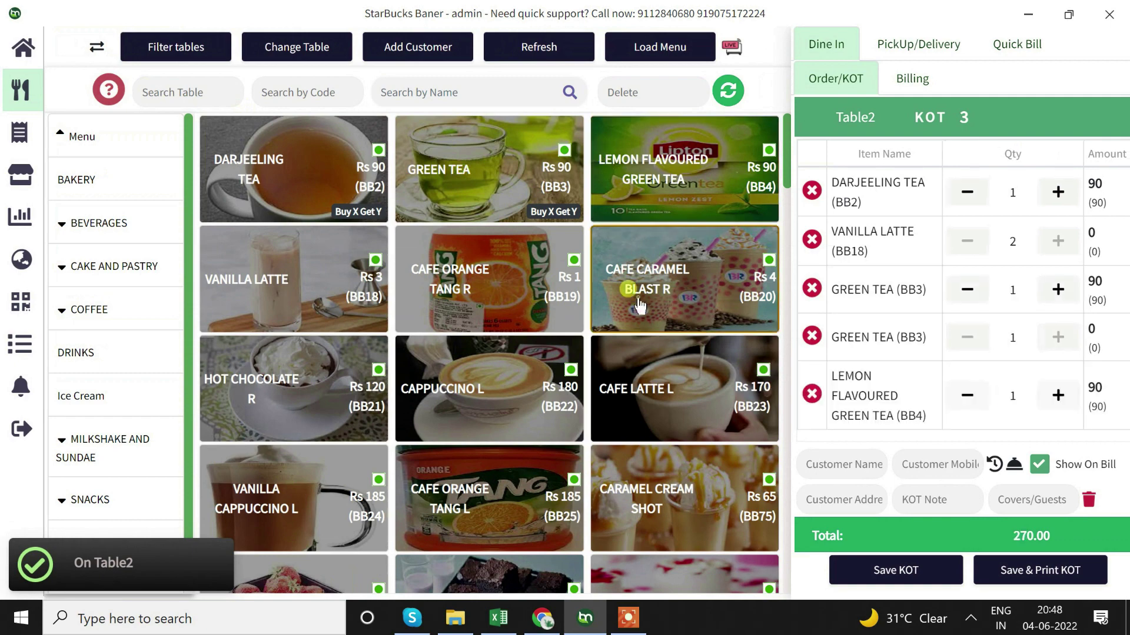
click(625, 284)
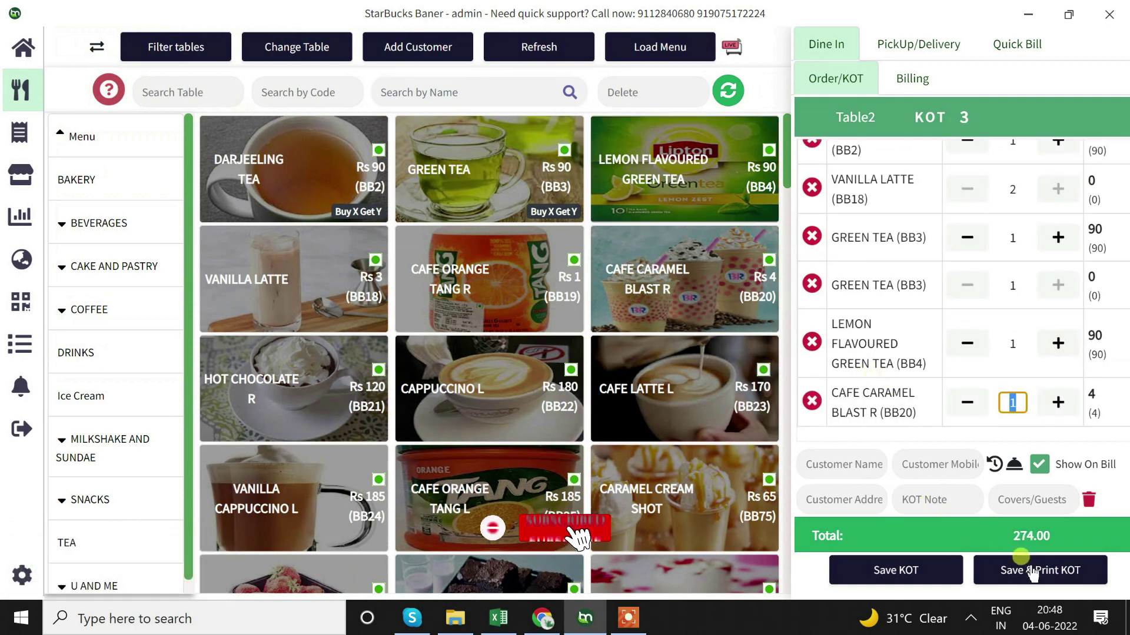
click(933, 570)
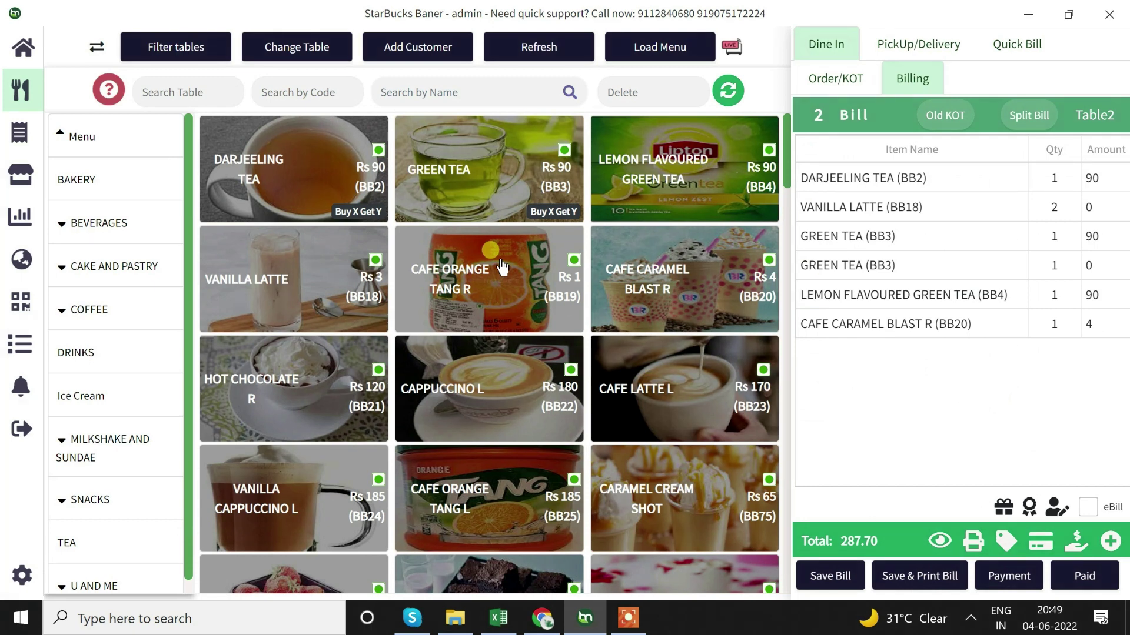
Return to the top of the tmbill.com homepage in Chrome and highlight the header's contact phone number
click(541, 619)
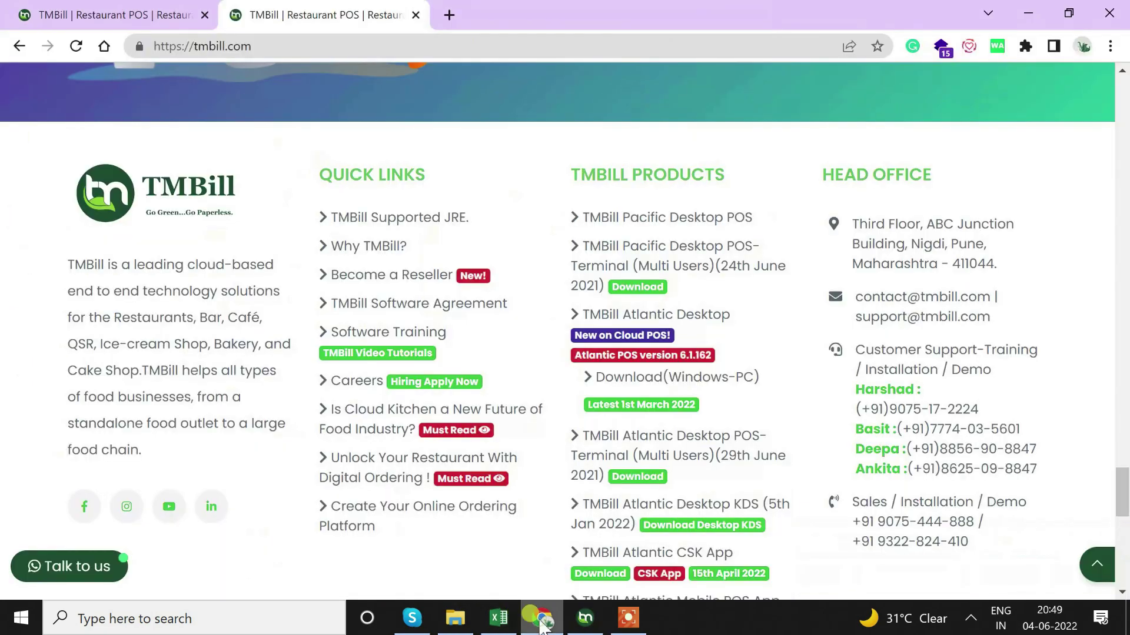
scroll(297, 314, up, 20)
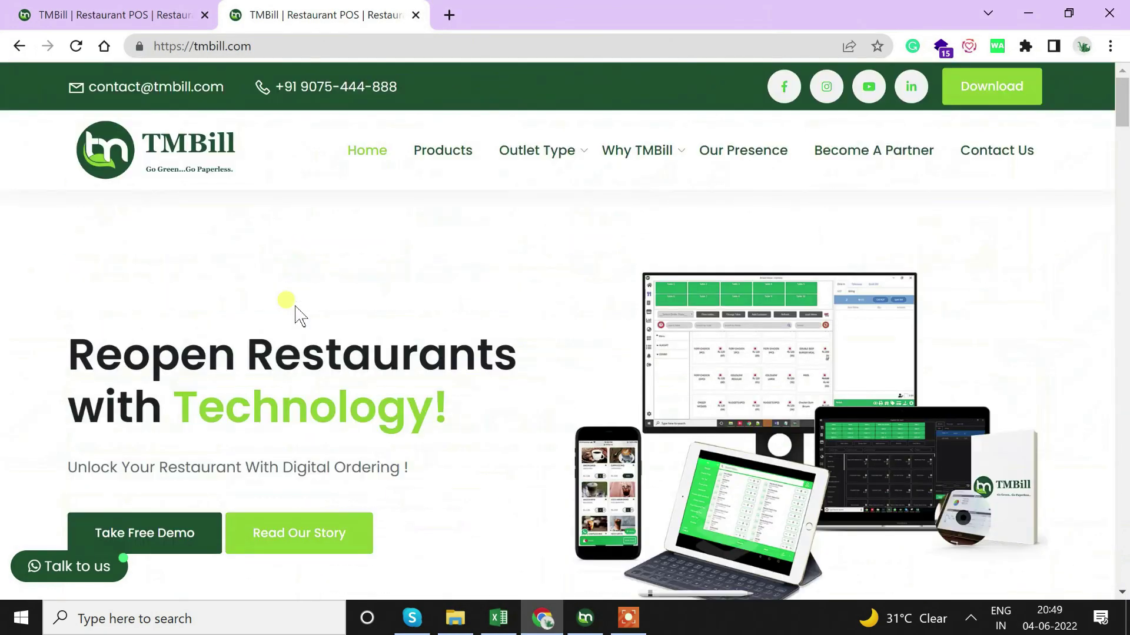
drag(403, 83, 284, 87)
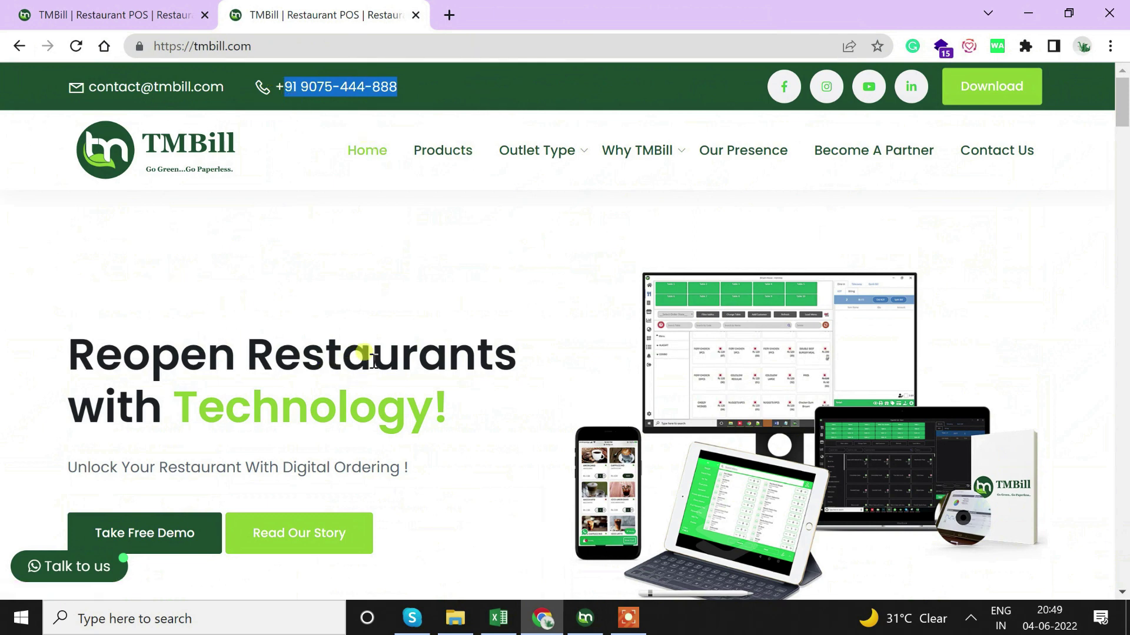